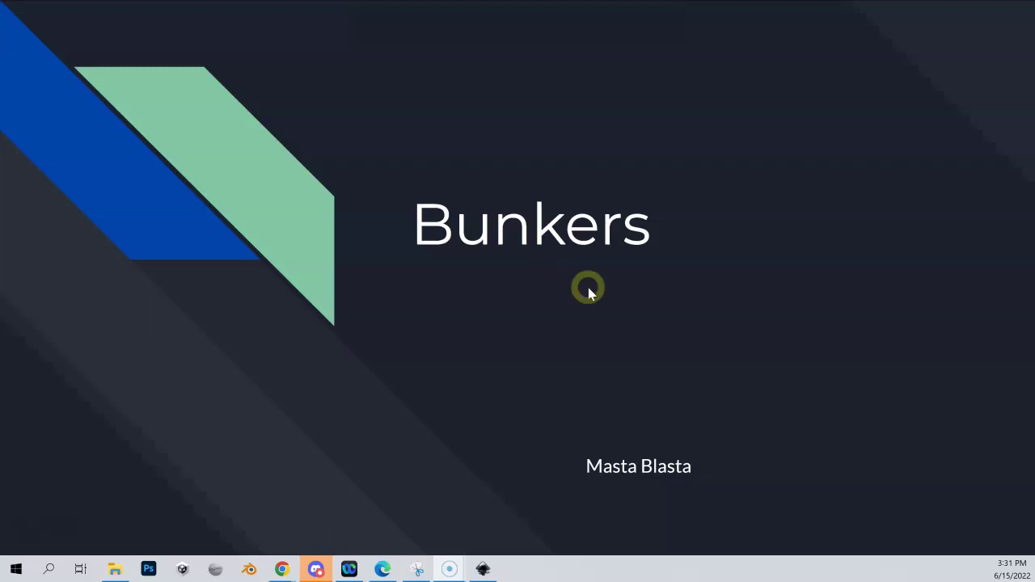
# Step: Bring the RockCreek golf map to the front in Inkscape and save it
pyautogui.click(483, 569)
pyautogui.click(361, 384)
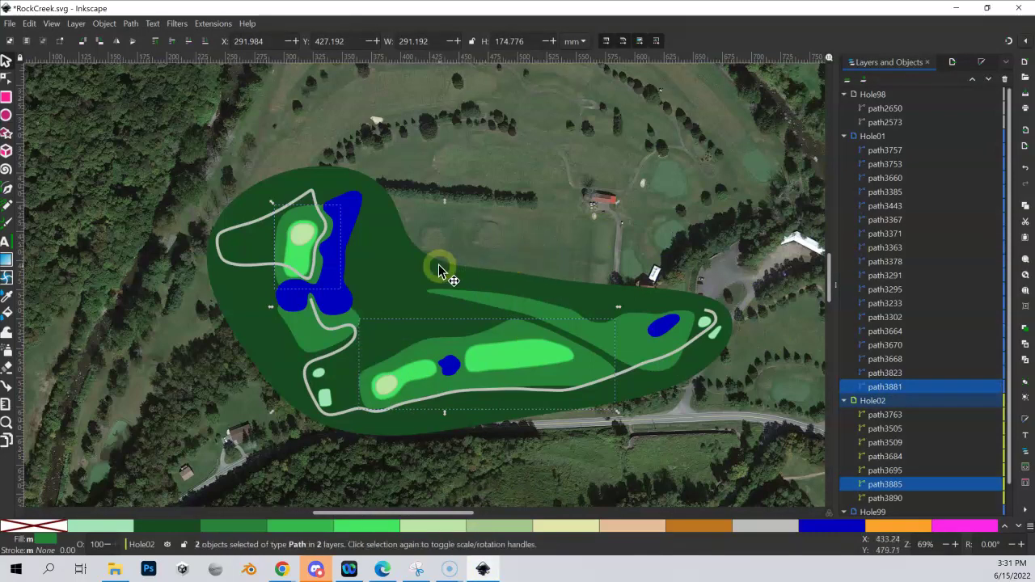
pyautogui.click(10, 23)
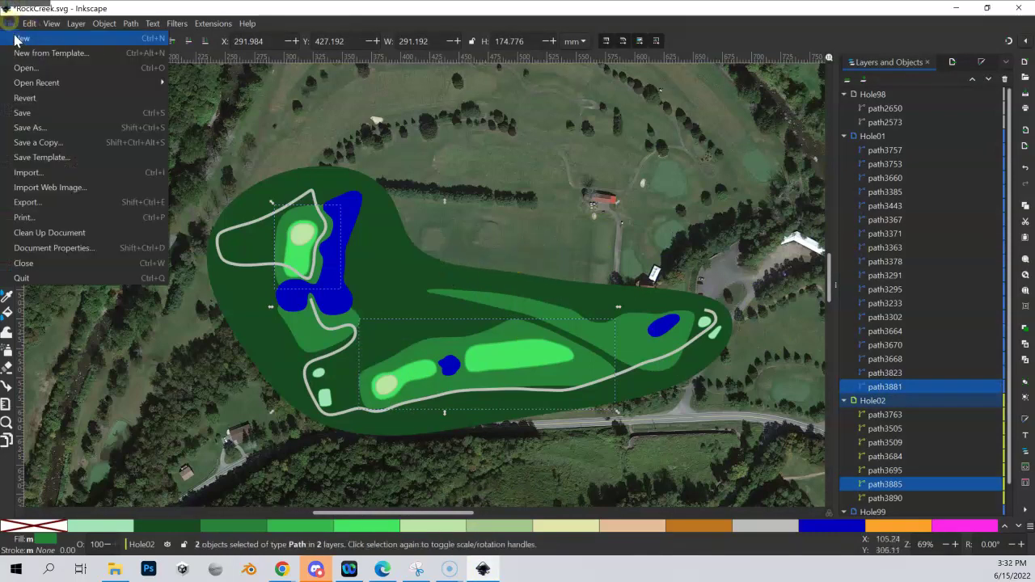
pyautogui.click(22, 112)
pyautogui.click(359, 162)
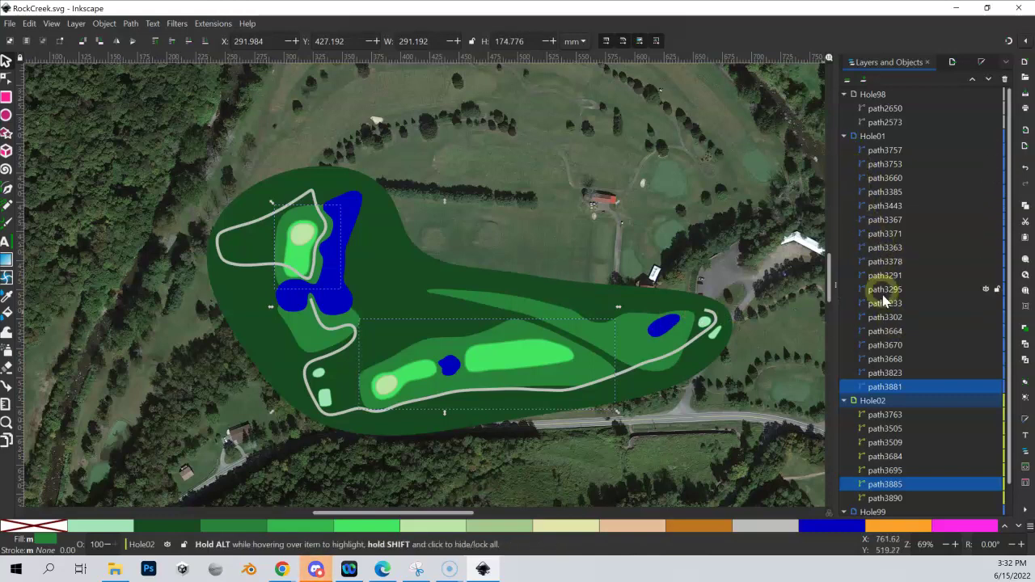
# Step: Hide the Hole99 layer and the path3885 shape in Hole02
pyautogui.scroll(-1, 887, 307)
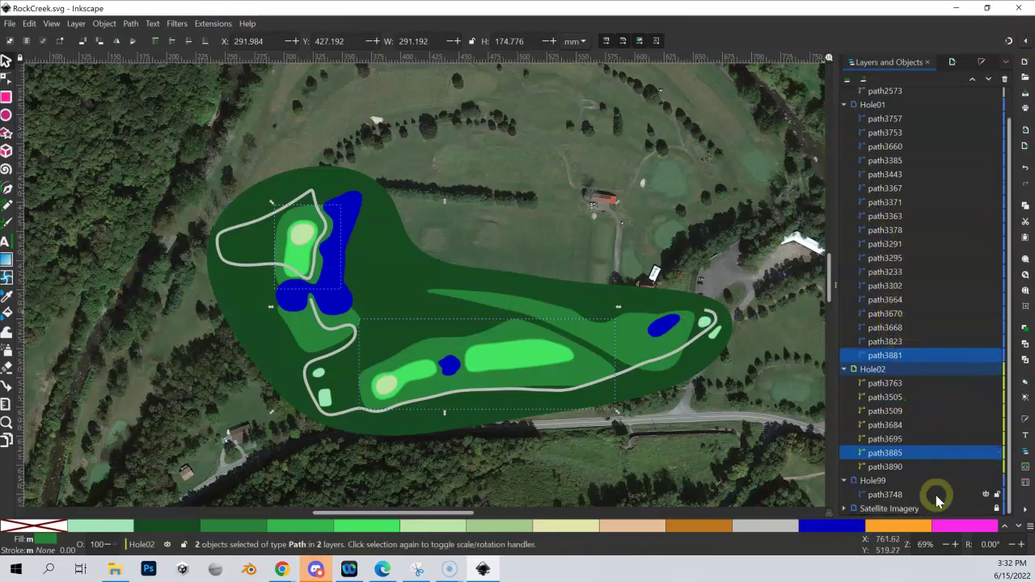
pyautogui.click(985, 481)
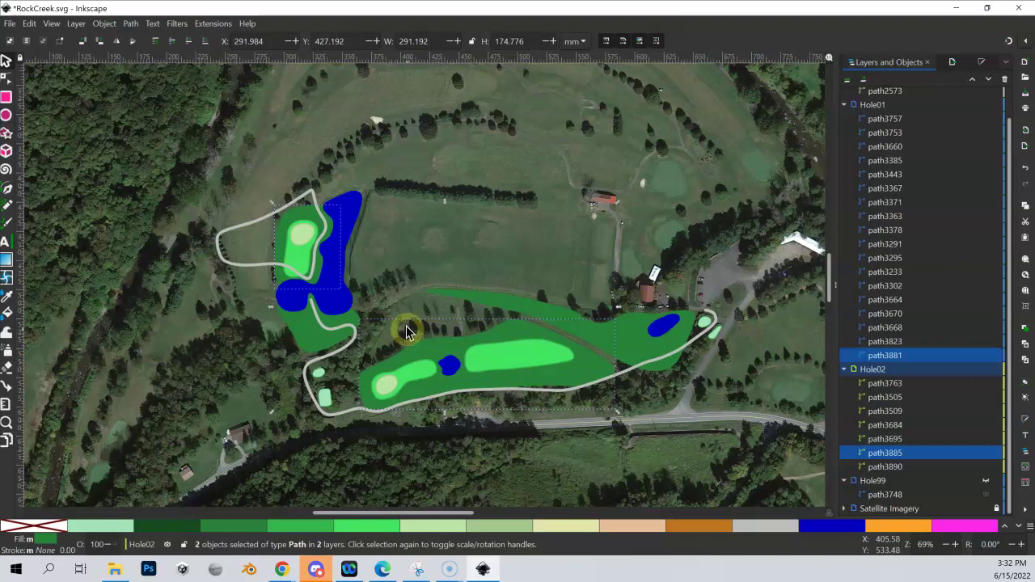
pyautogui.moveTo(407, 331); pyautogui.dragTo(416, 302)
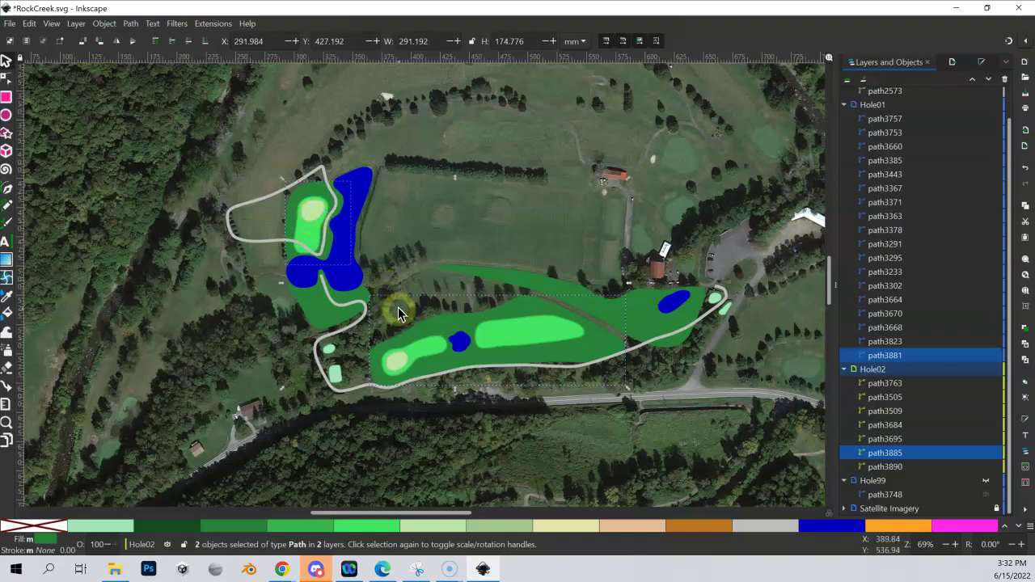
pyautogui.click(311, 201)
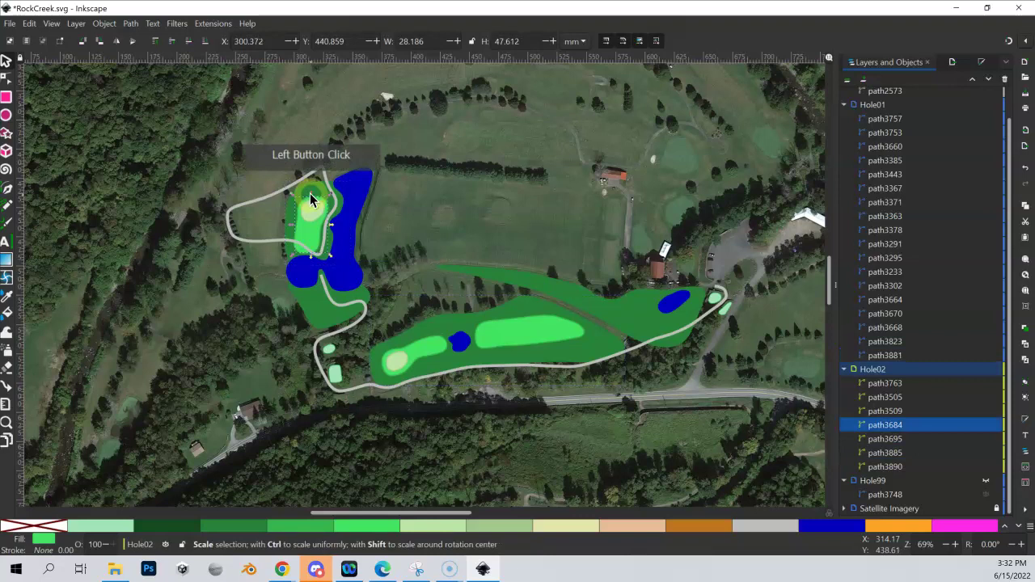
pyautogui.click(324, 200)
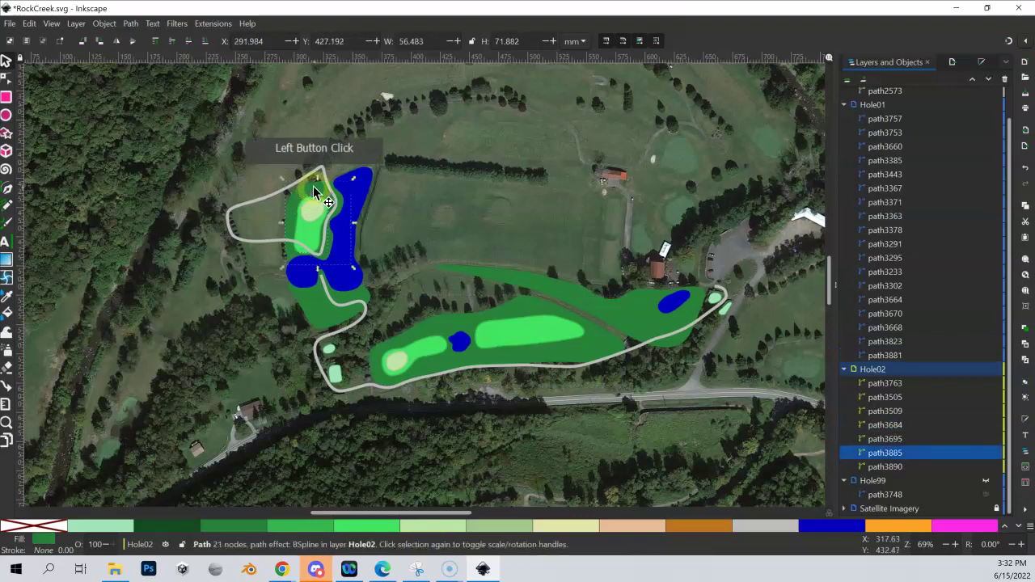
pyautogui.click(990, 455)
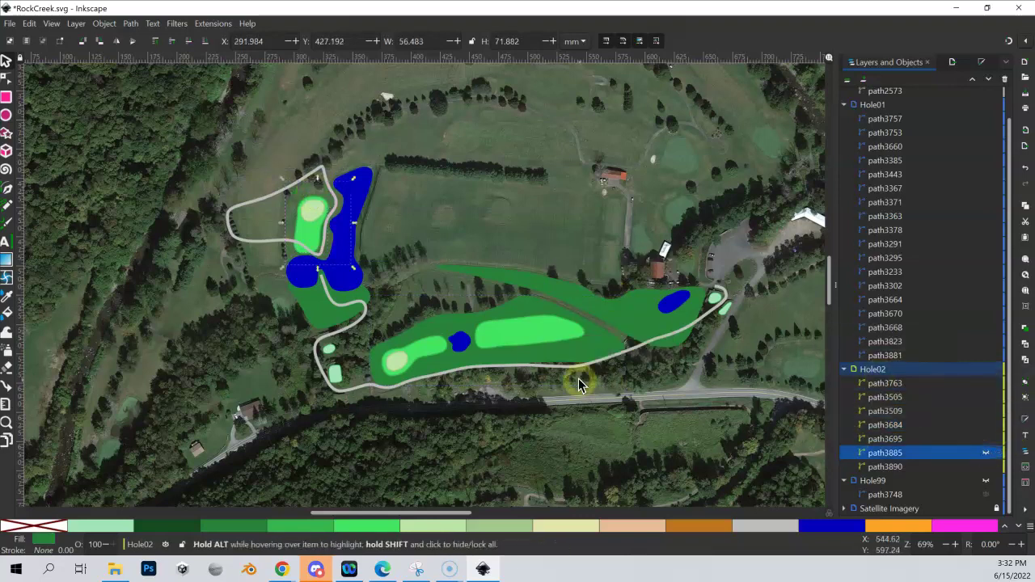
# Step: Hide the lower fairway shape path3881, then the whole Hole02 layer
pyautogui.click(526, 354)
pyautogui.click(955, 359)
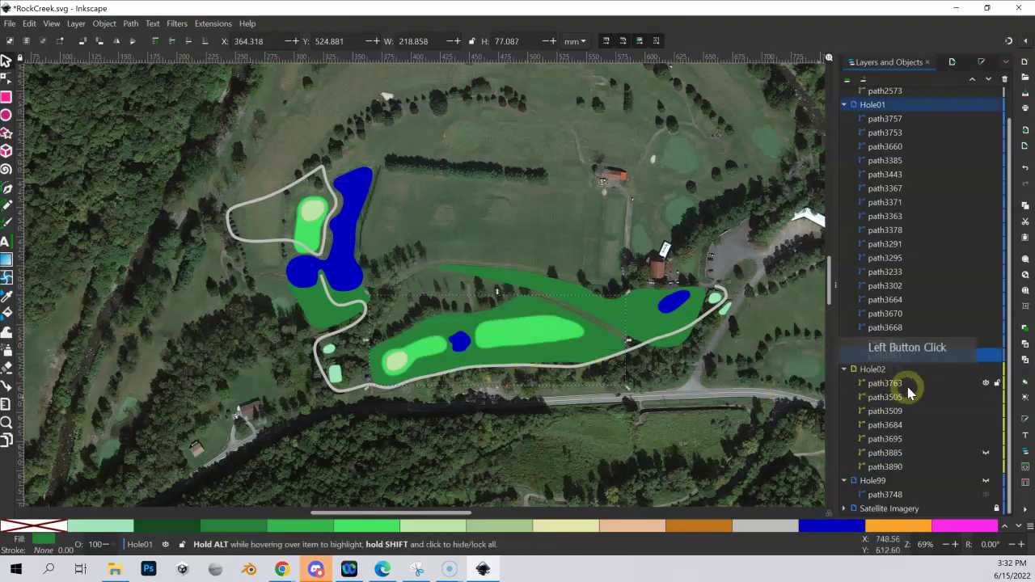
pyautogui.click(985, 356)
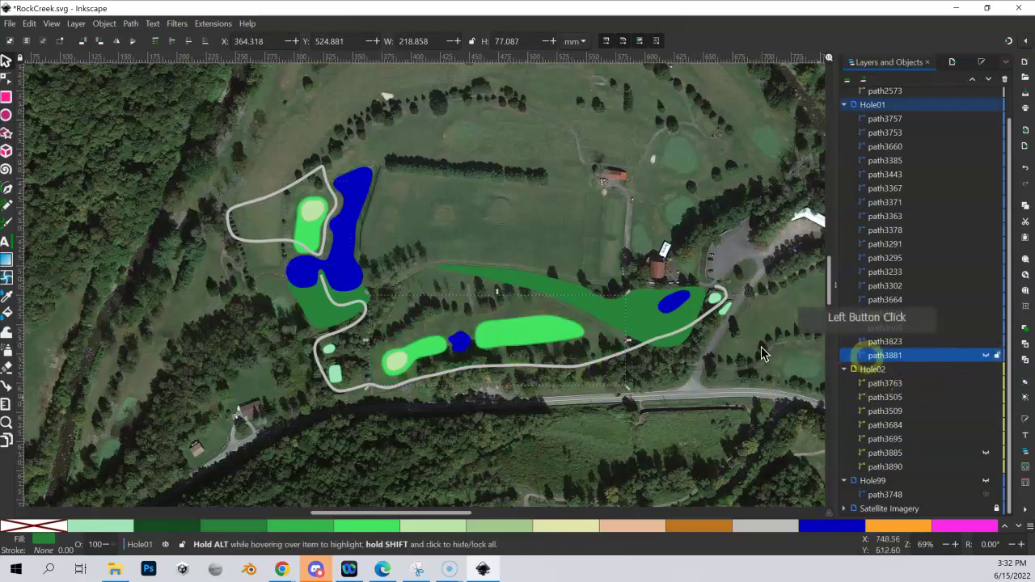
pyautogui.click(456, 344)
pyautogui.click(311, 239)
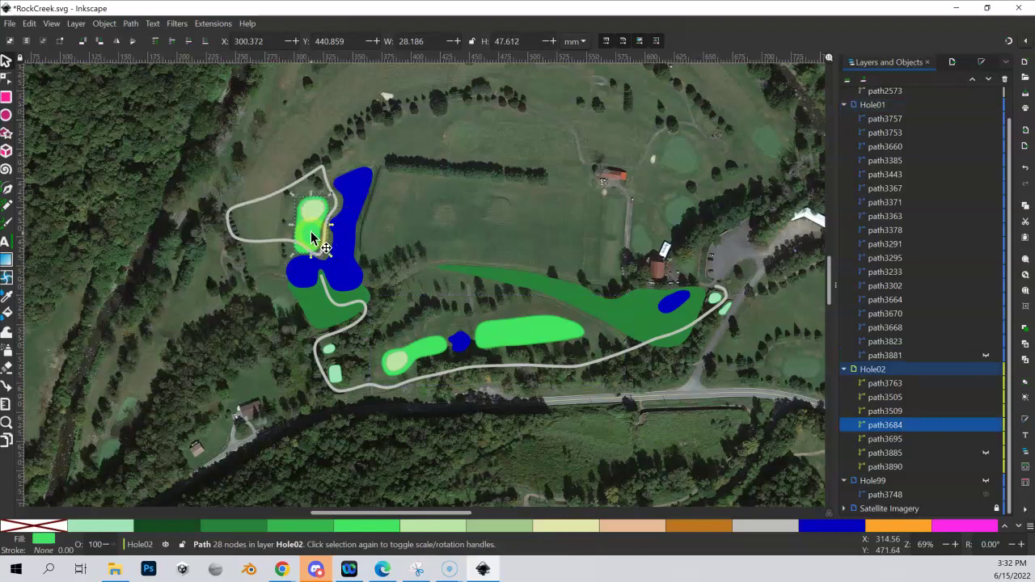
pyautogui.moveTo(988, 430)
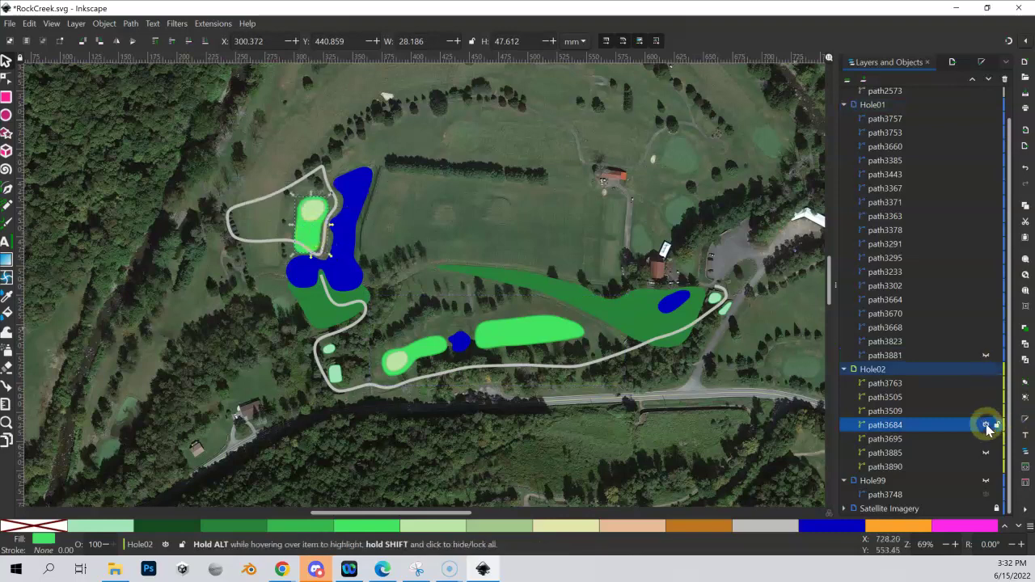
pyautogui.click(986, 370)
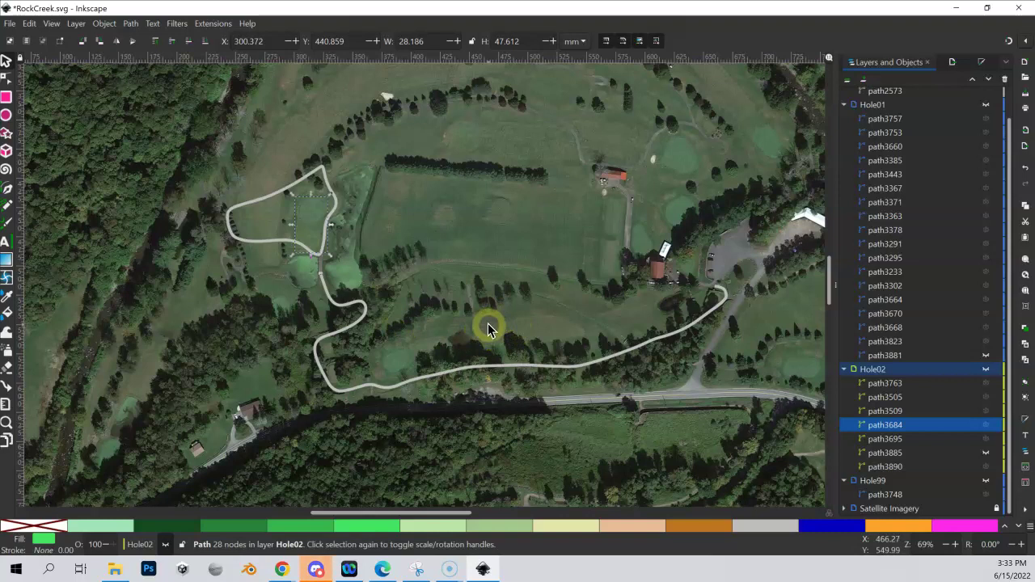
# Step: Deselect, zoom in and pan to the open grass between the two holes' tree lines
pyautogui.hotkey('shift', '=')
pyautogui.hotkey('shift', '=')
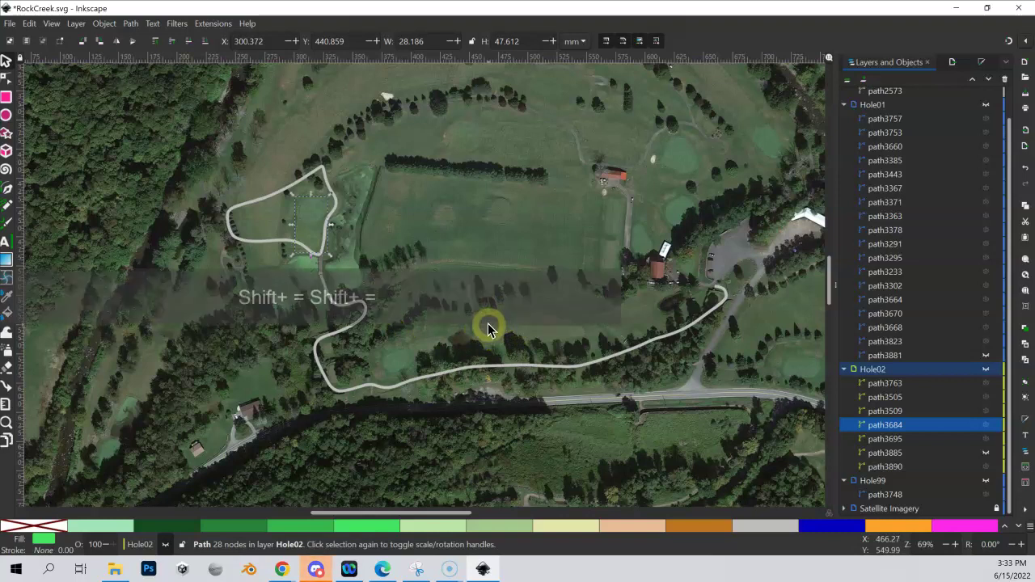
pyautogui.click(487, 326)
pyautogui.hotkey('shift', '=')
pyautogui.hotkey('shift', '=')
pyautogui.hotkey('shift', '=')
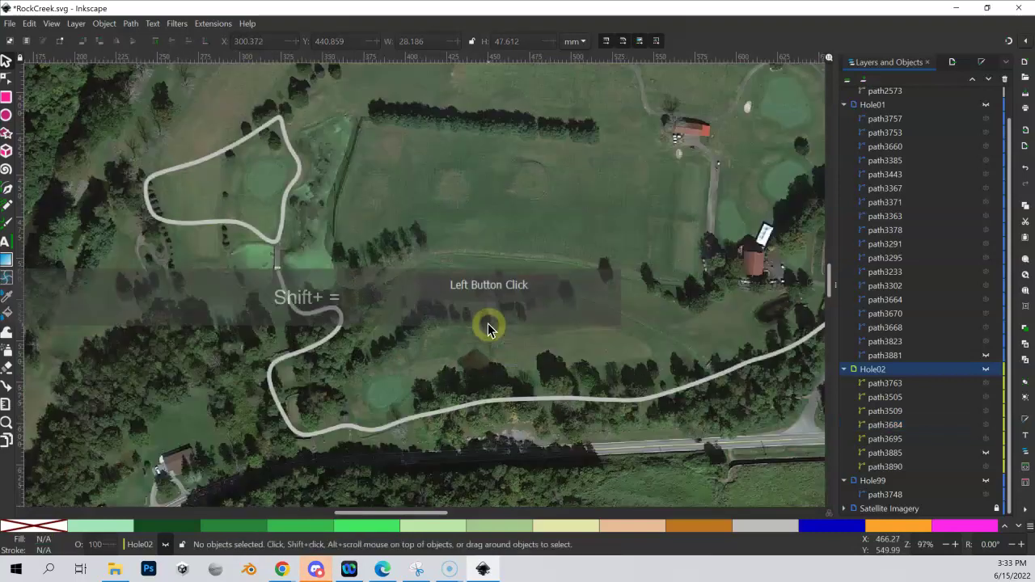
pyautogui.moveTo(488, 326); pyautogui.dragTo(452, 305)
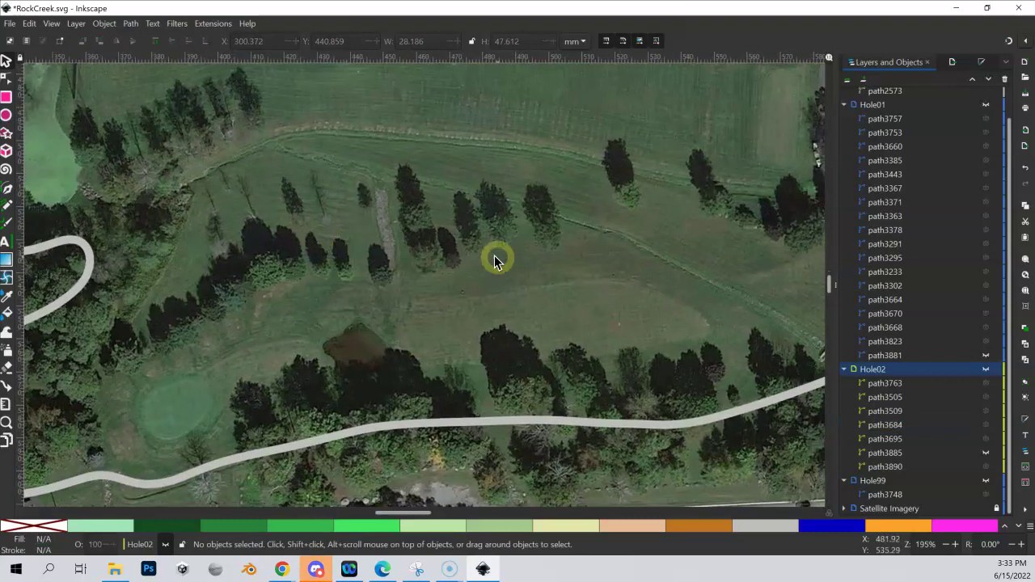
pyautogui.hotkey('shift', '=')
pyautogui.hotkey('shift', '=')
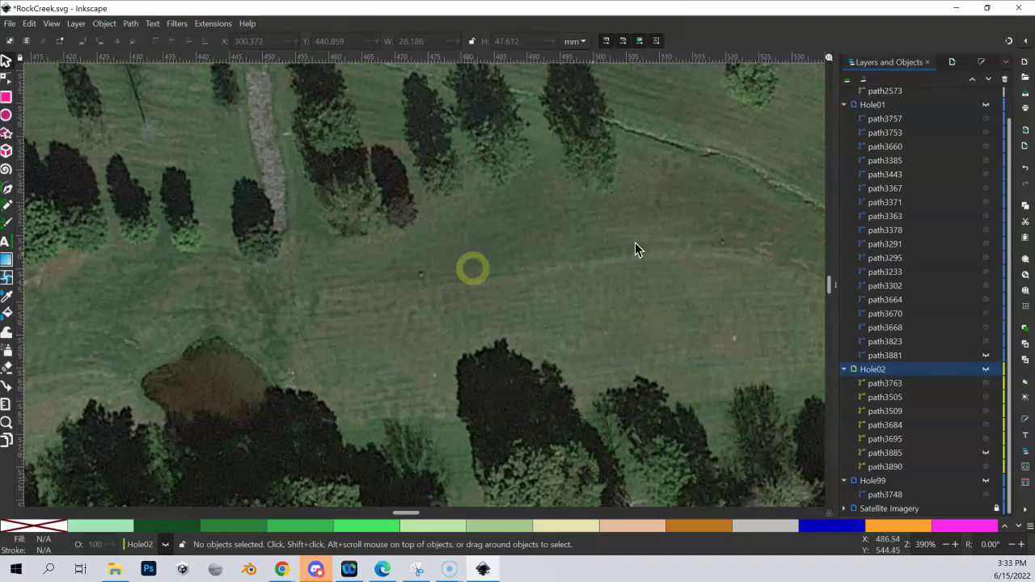
# Step: Make Hole01 the drawing layer and place a rough bunker outline with the Pen tool
pyautogui.click(889, 105)
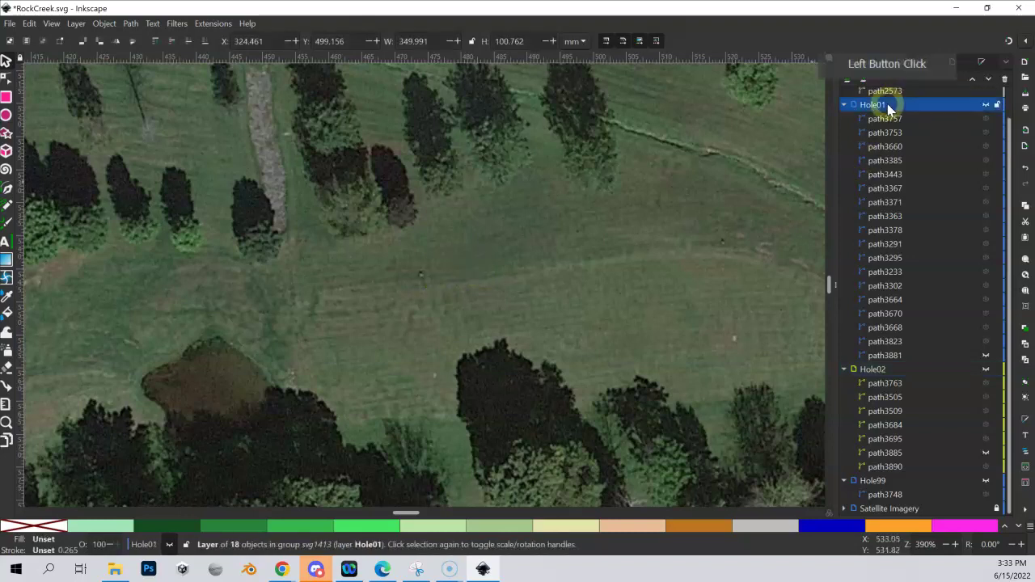
pyautogui.click(5, 187)
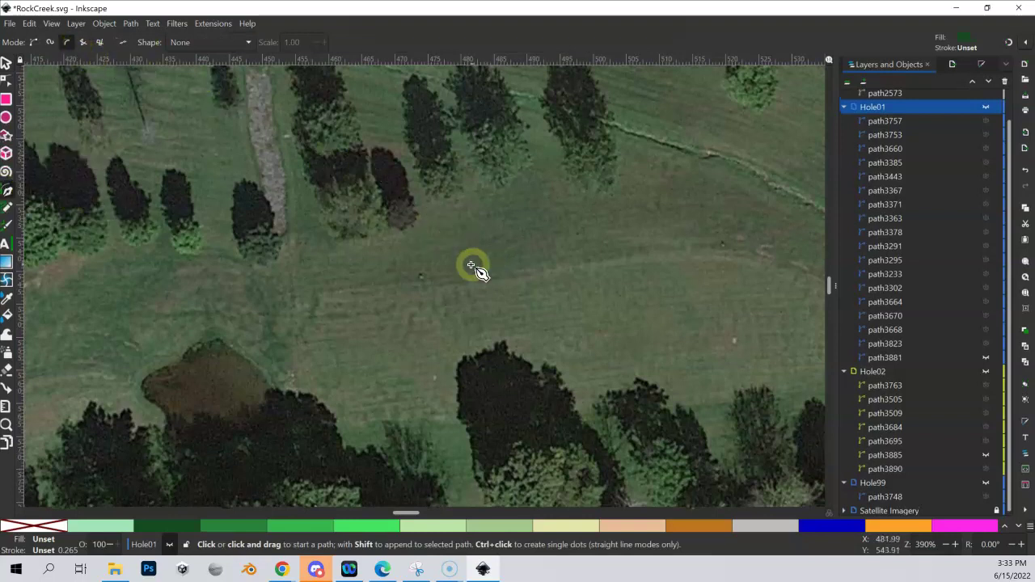
pyautogui.hotkey('shift', '=')
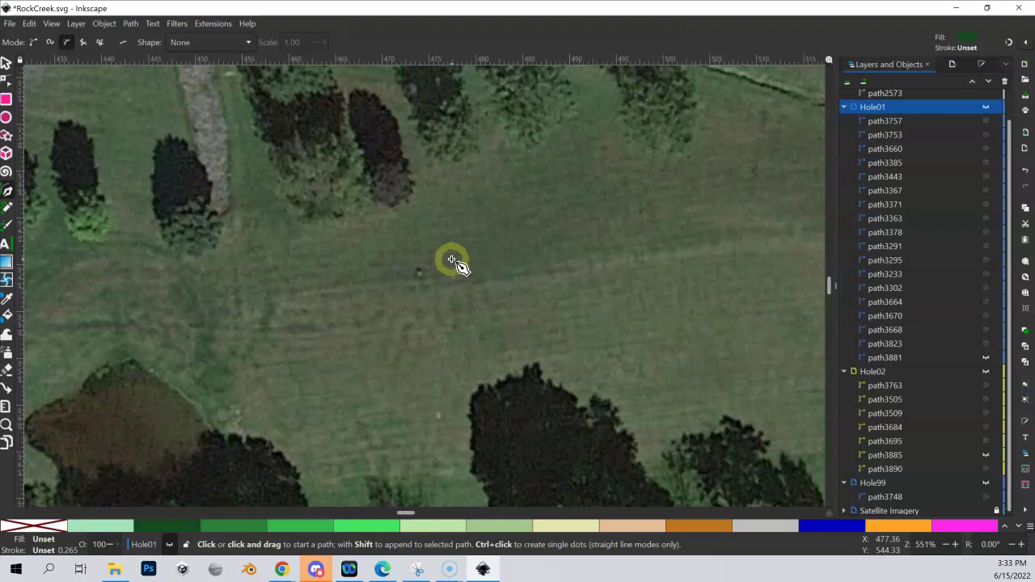
pyautogui.click(450, 265)
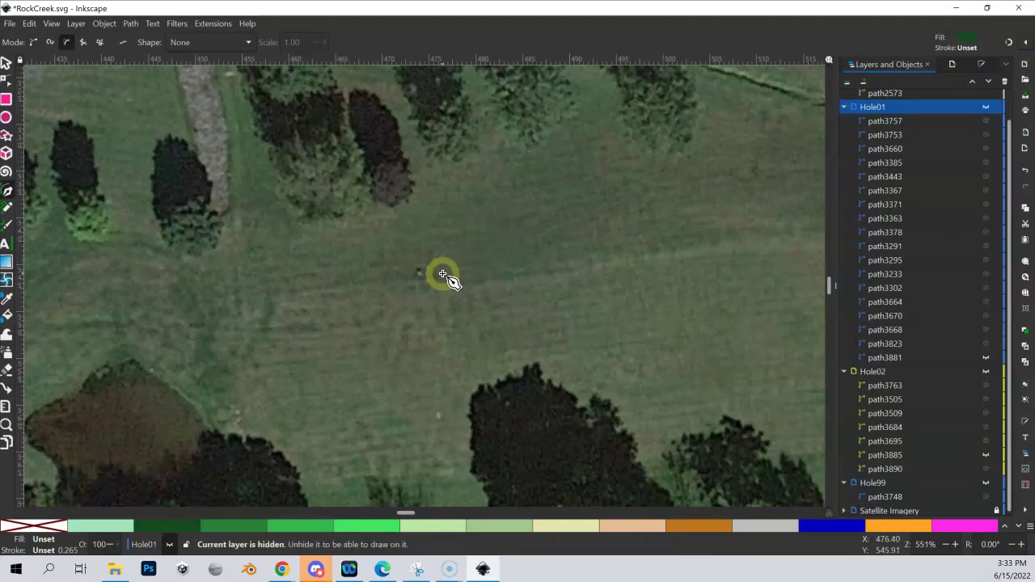
pyautogui.click(439, 277)
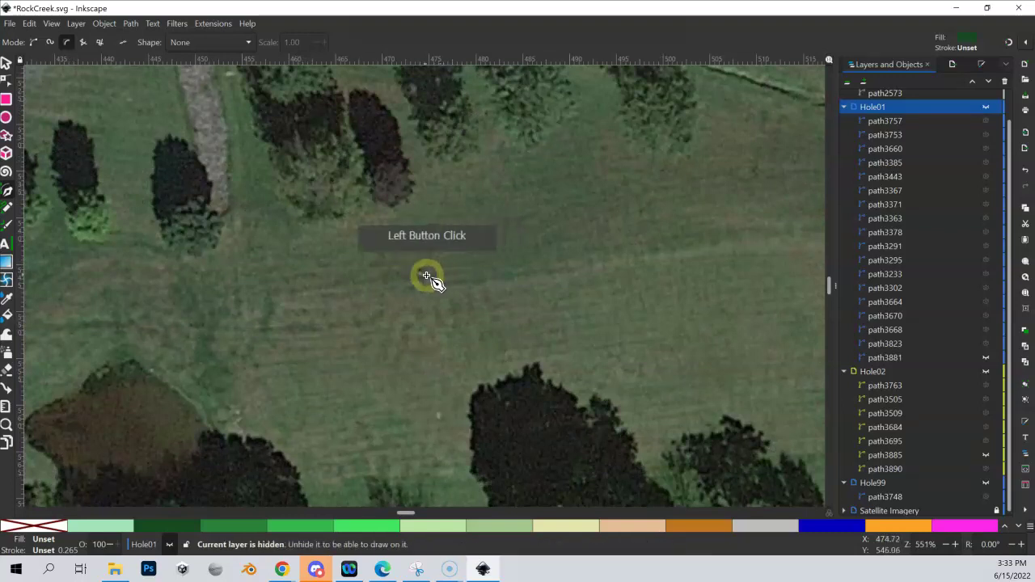
pyautogui.click(374, 277)
pyautogui.click(393, 300)
pyautogui.click(479, 305)
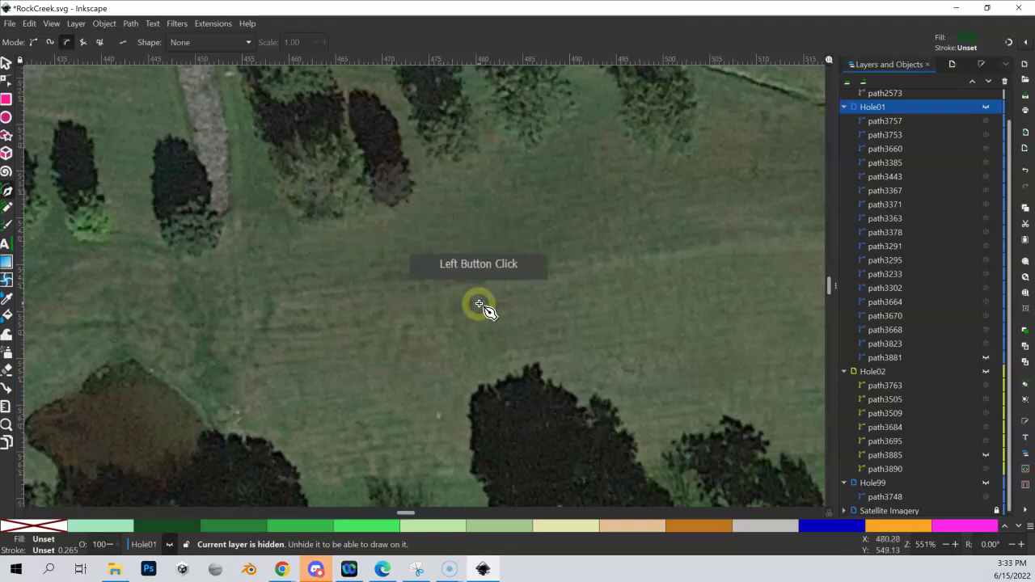
pyautogui.click(492, 286)
pyautogui.click(491, 273)
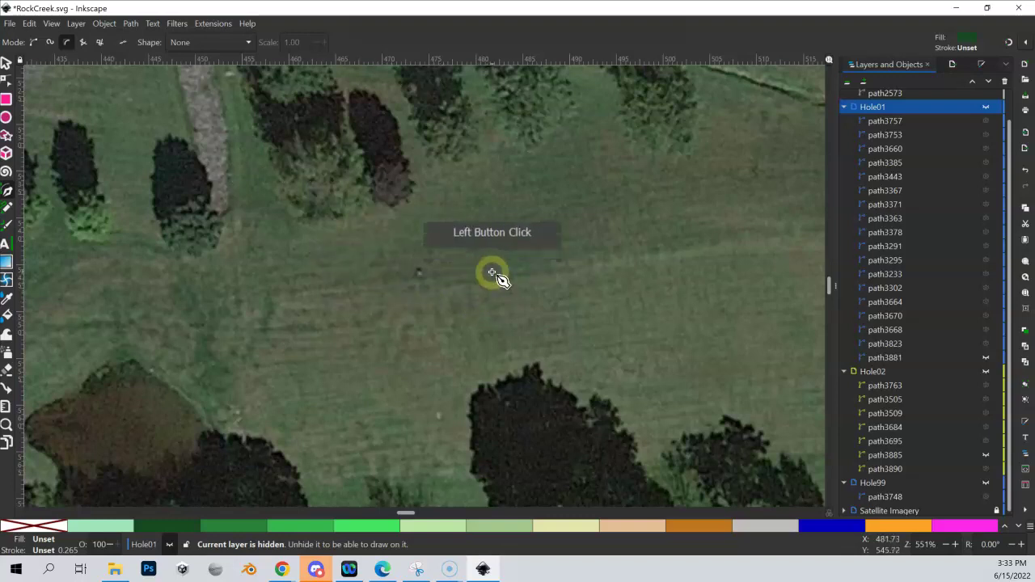
# Step: Show Hole01 again, then start and cancel a trial B-spline curve on the fairway edge
pyautogui.click(986, 109)
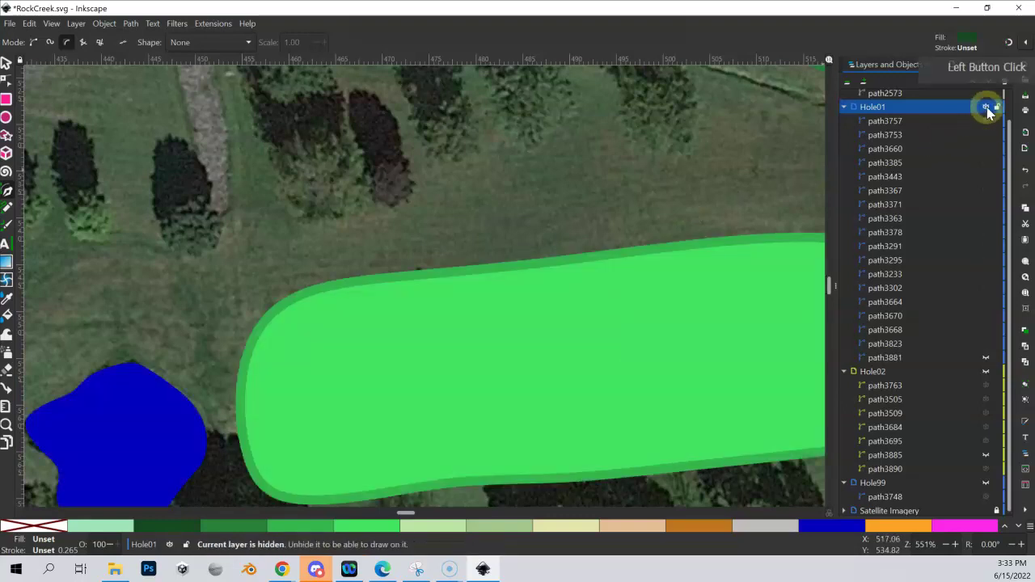
pyautogui.click(986, 108)
pyautogui.click(986, 108)
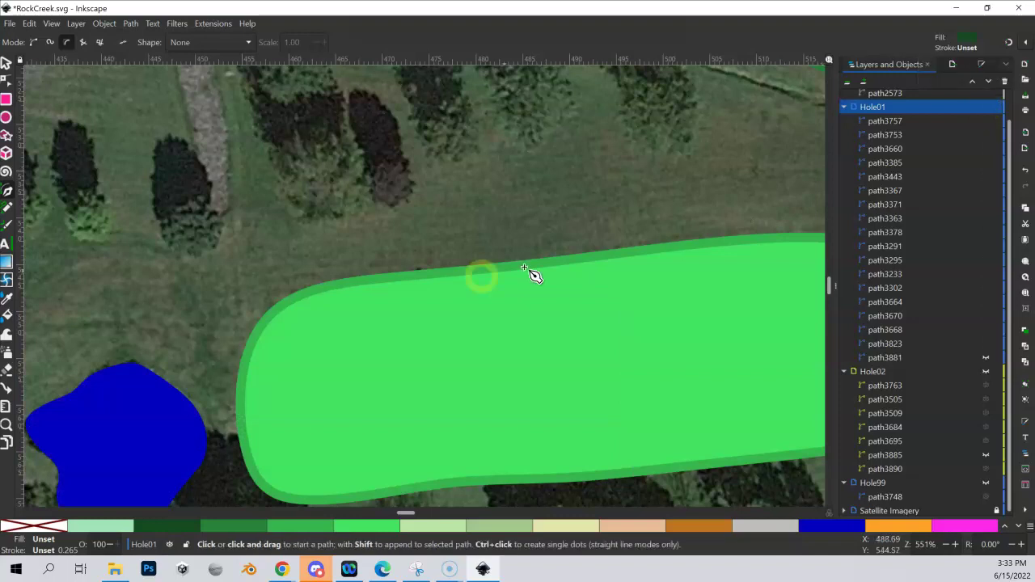
pyautogui.click(457, 248)
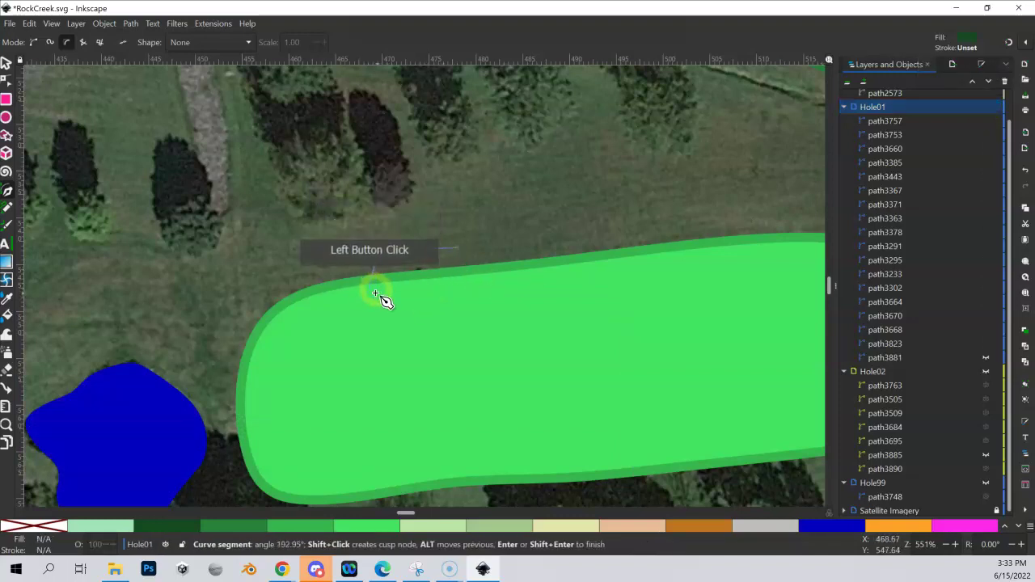
pyautogui.click(436, 302)
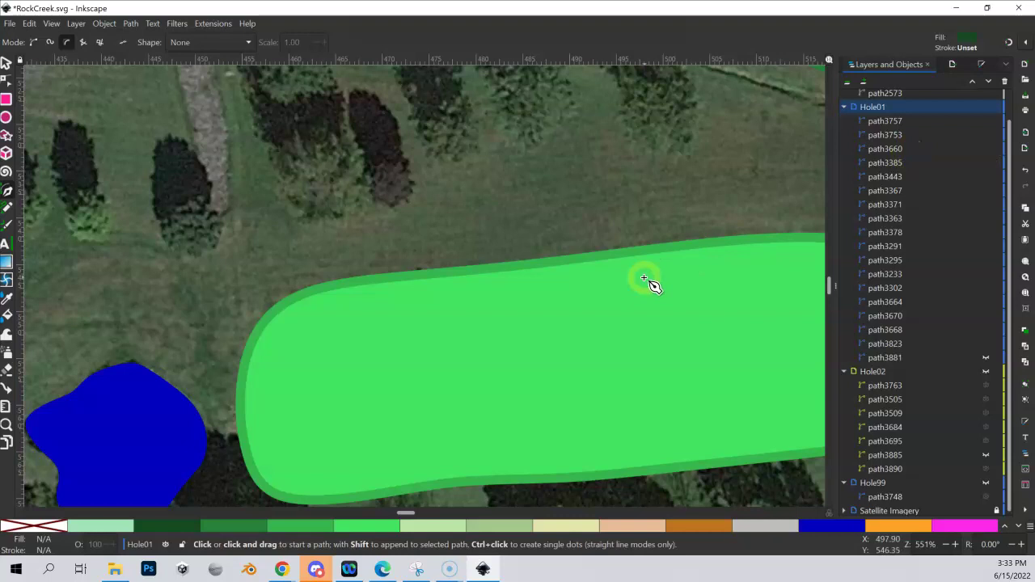
# Step: Set hole 1's fairway paths path3670 and path3660 to 37.5% opacity
pyautogui.click(7, 62)
pyautogui.click(557, 262)
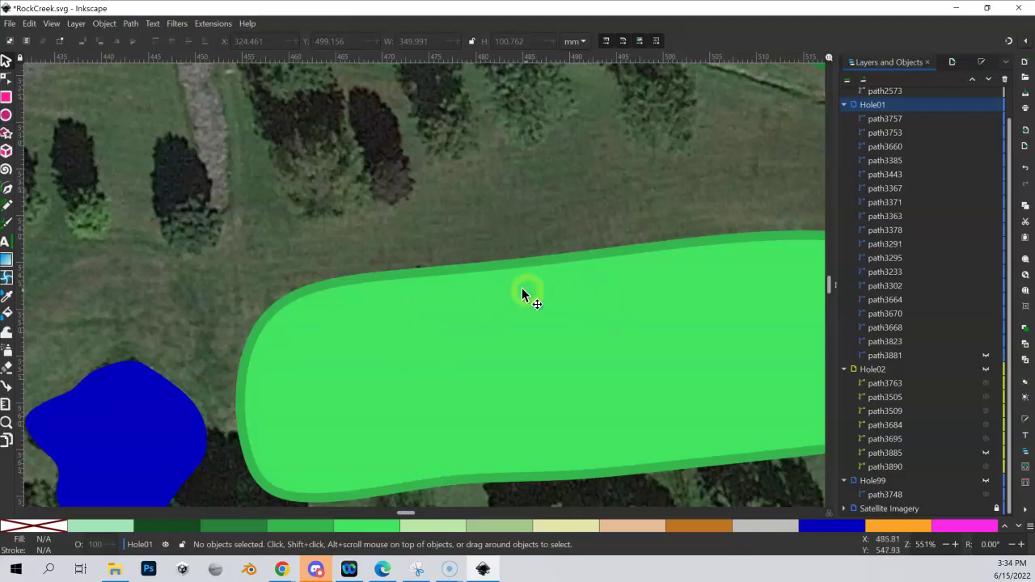
pyautogui.click(467, 273)
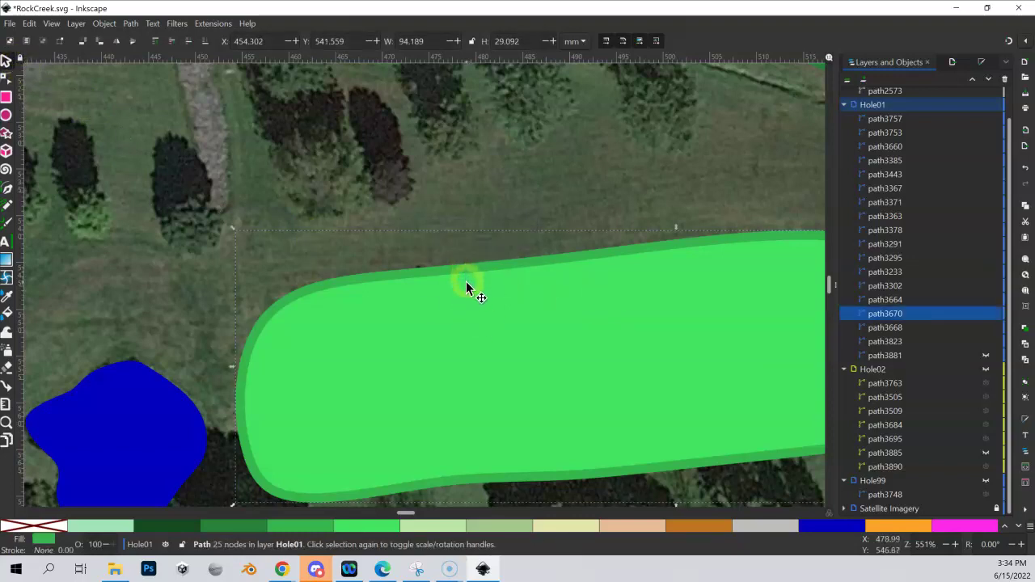
pyautogui.keyDown('shift'); pyautogui.click(466, 301); pyautogui.keyUp('shift')
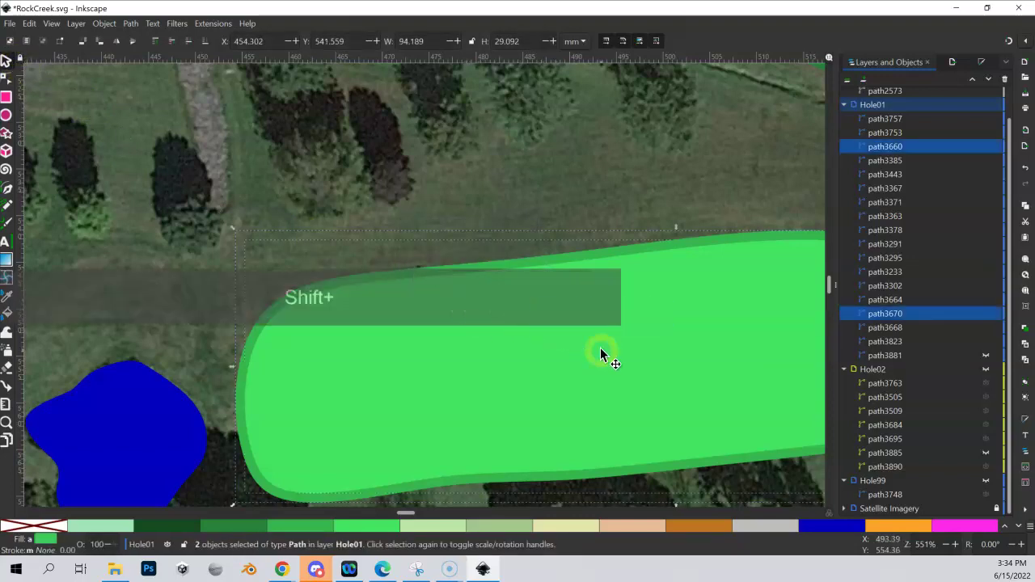
pyautogui.click(981, 63)
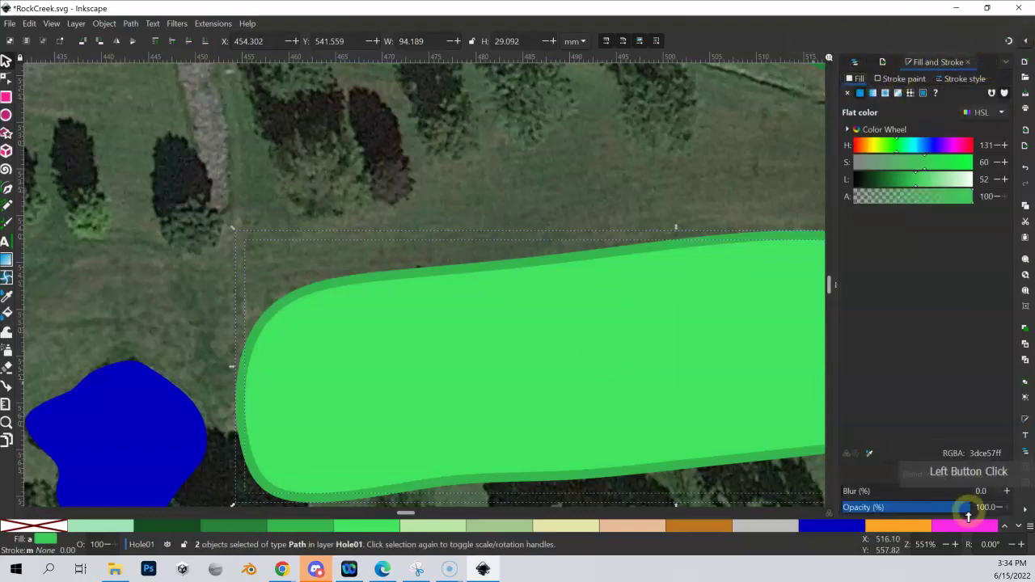
pyautogui.moveTo(962, 507); pyautogui.dragTo(889, 508)
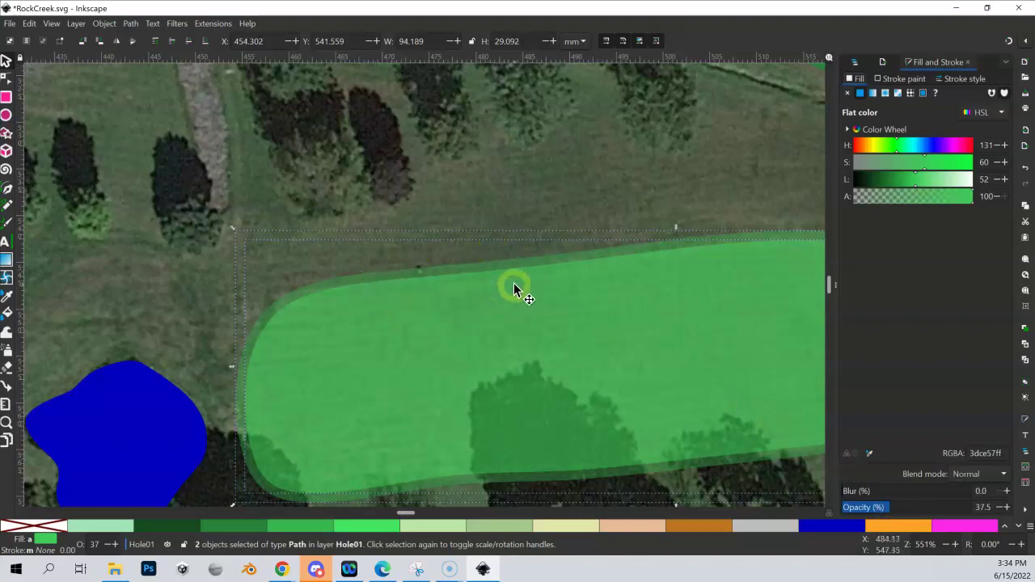
pyautogui.click(13, 189)
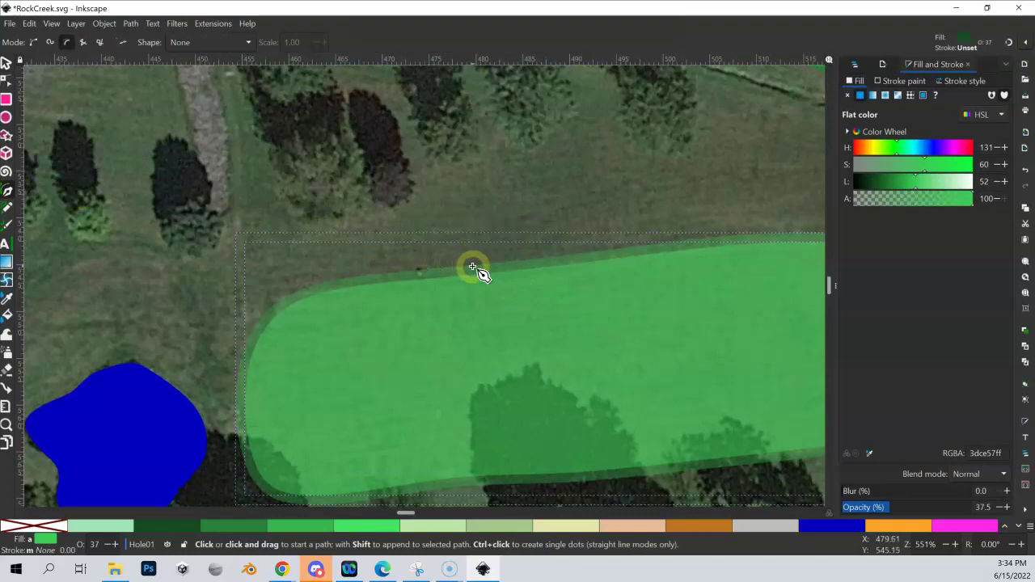
# Step: Draw a closed six-point B-spline bunker, path5773, above hole 1's fairway
pyautogui.click(857, 63)
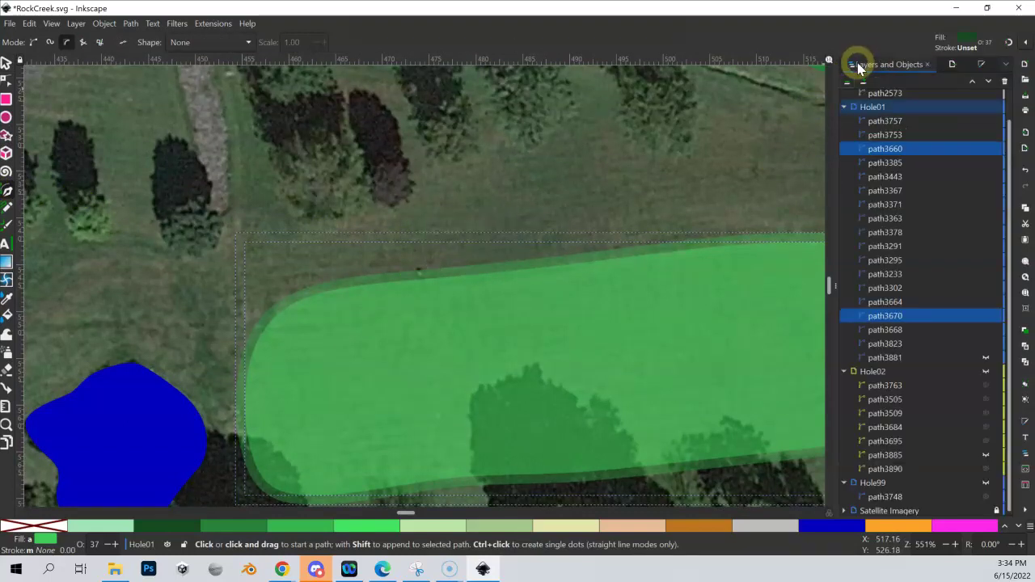
pyautogui.click(480, 261)
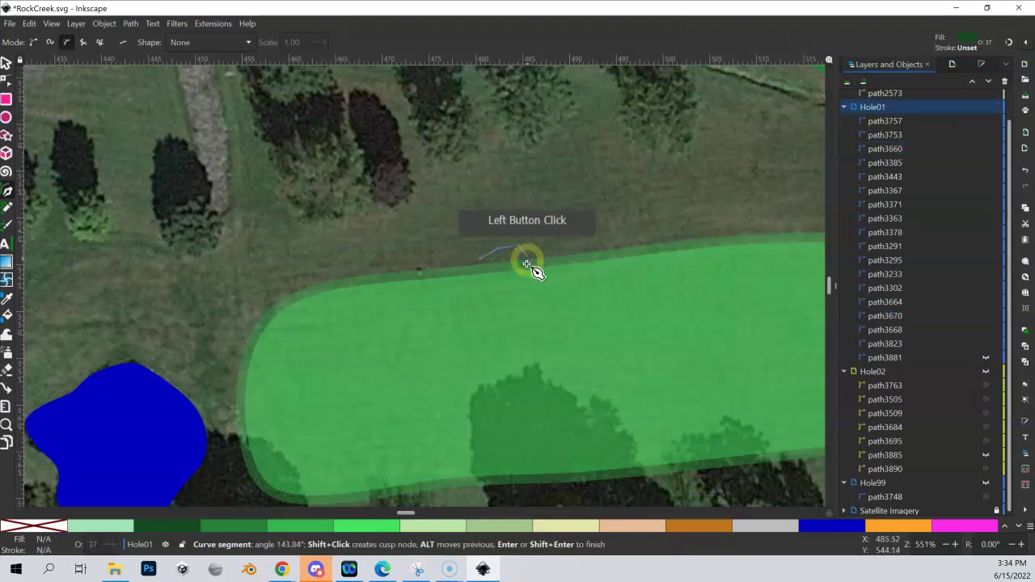
pyautogui.click(506, 296)
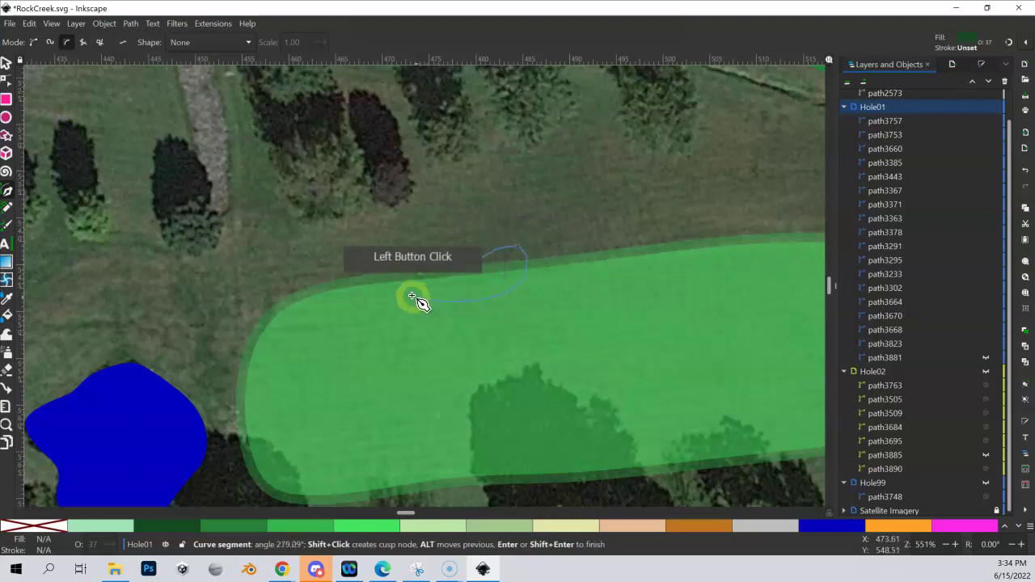
pyautogui.click(394, 267)
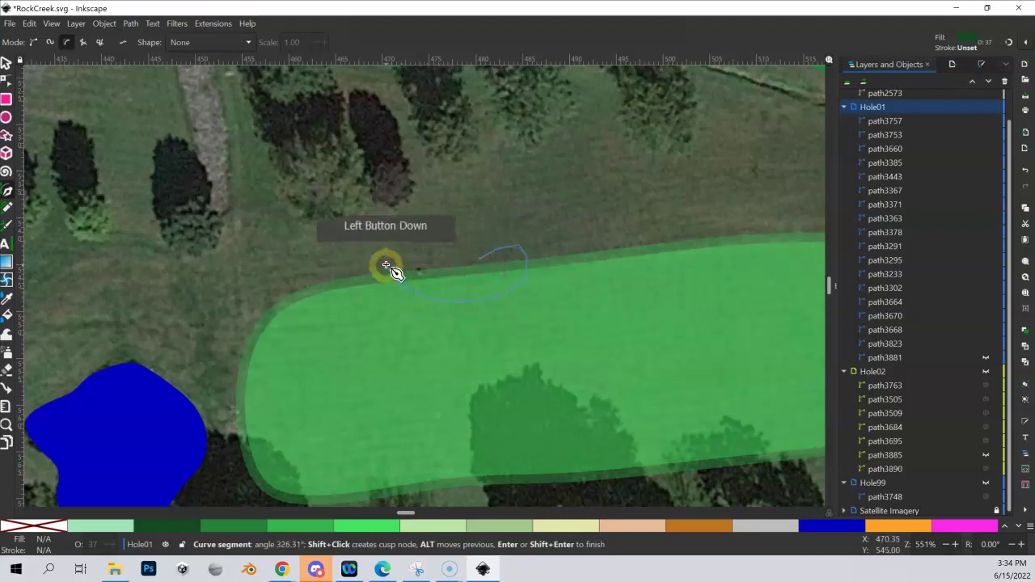
pyautogui.click(437, 239)
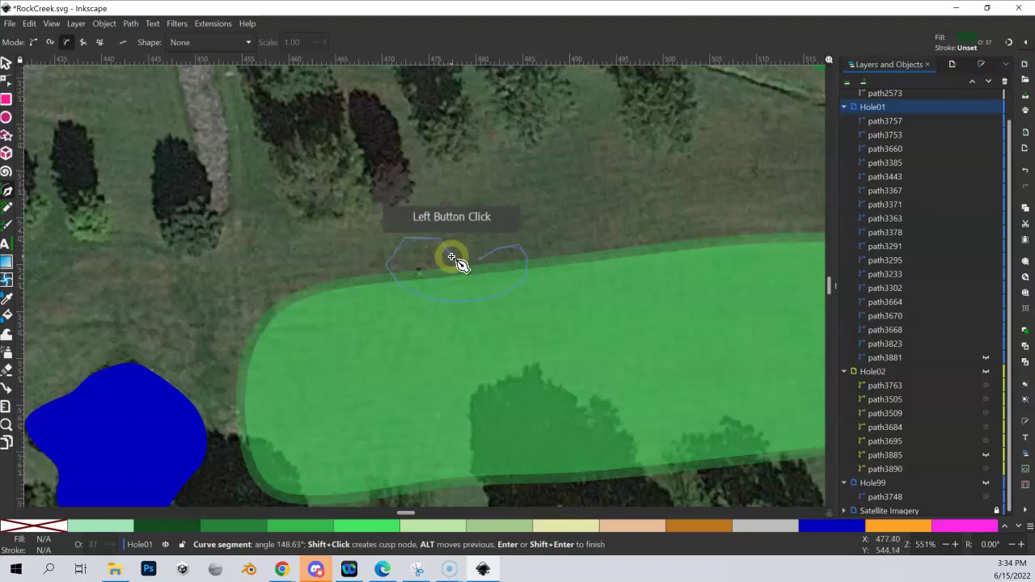
pyautogui.click(462, 259)
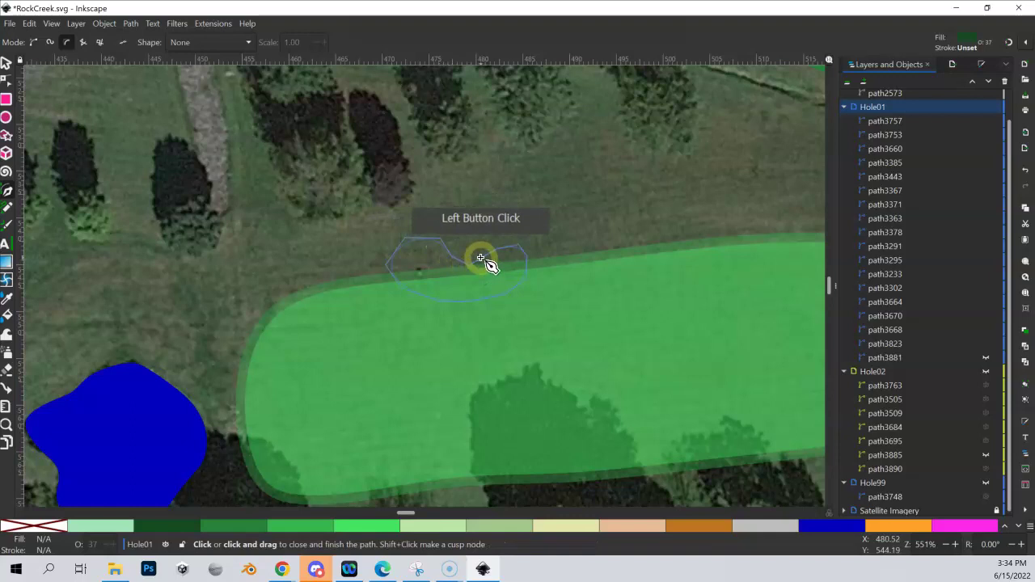
pyautogui.click(480, 260)
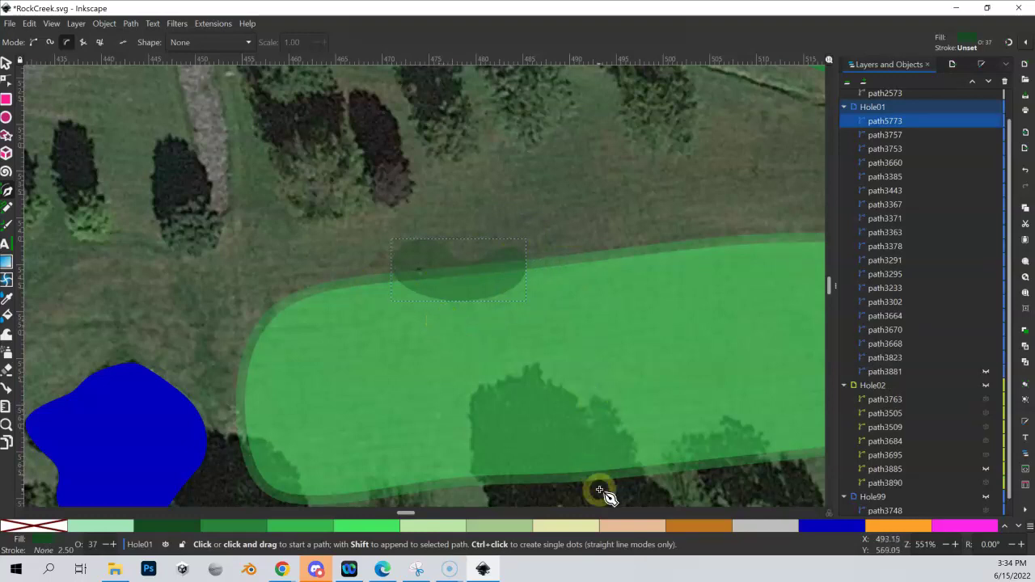
# Step: Fill the new bunker pale sand yellow (e5e5aa) at 100% opacity
pyautogui.click(570, 528)
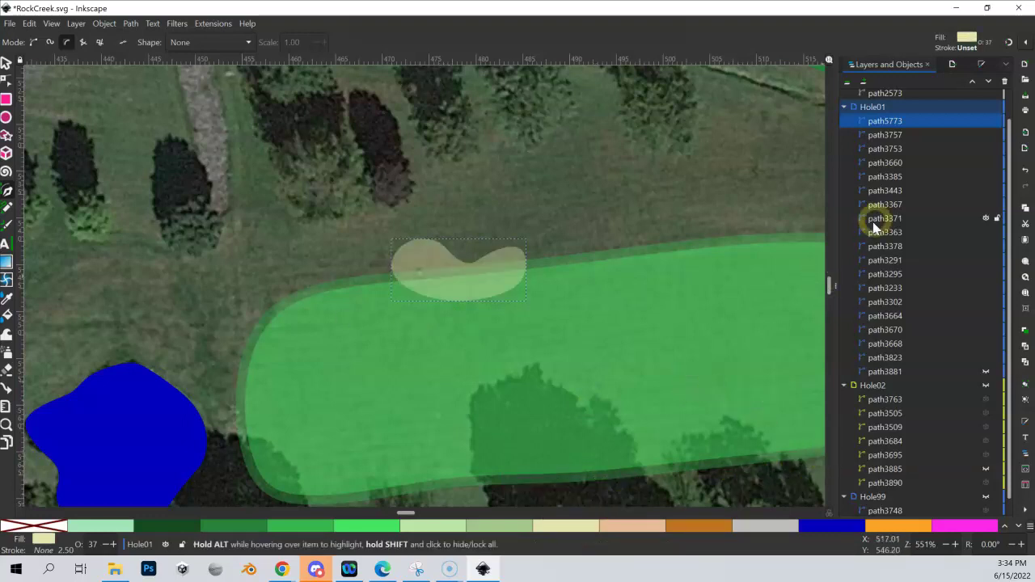
pyautogui.click(982, 71)
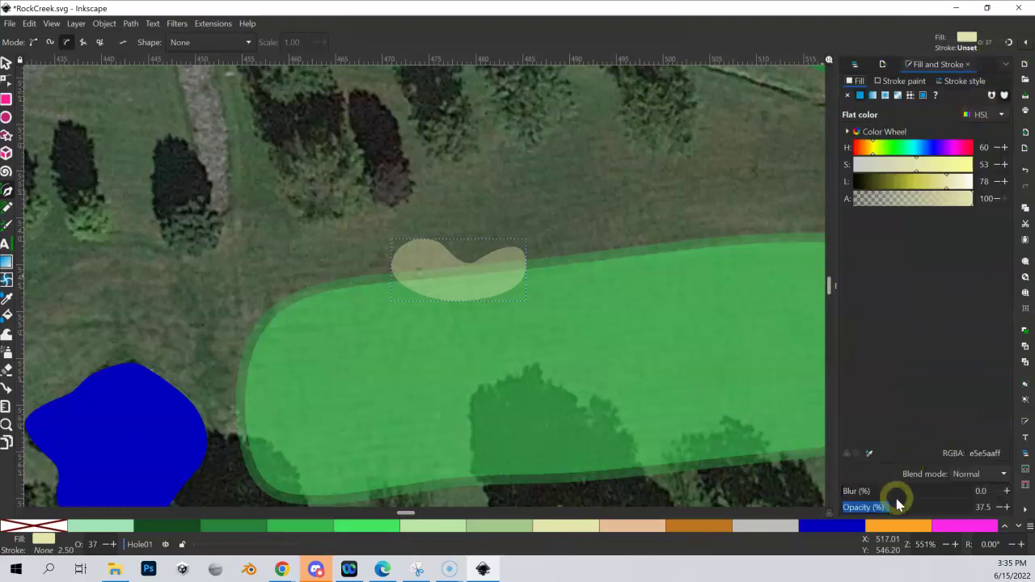
pyautogui.moveTo(891, 507); pyautogui.dragTo(998, 501)
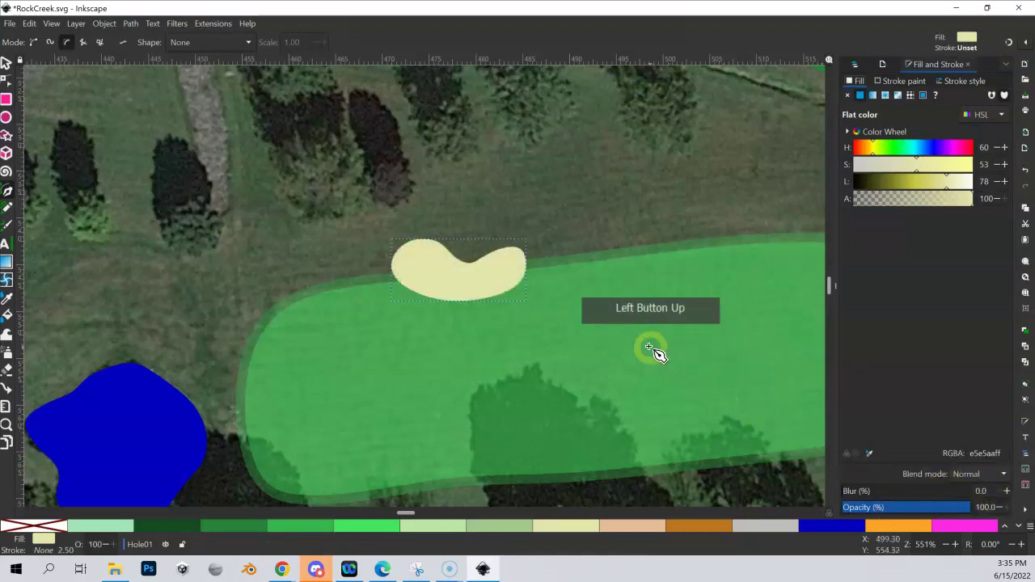
# Step: Restore both hole 1 fairway paths to 100% opacity
pyautogui.click(6, 63)
pyautogui.click(471, 338)
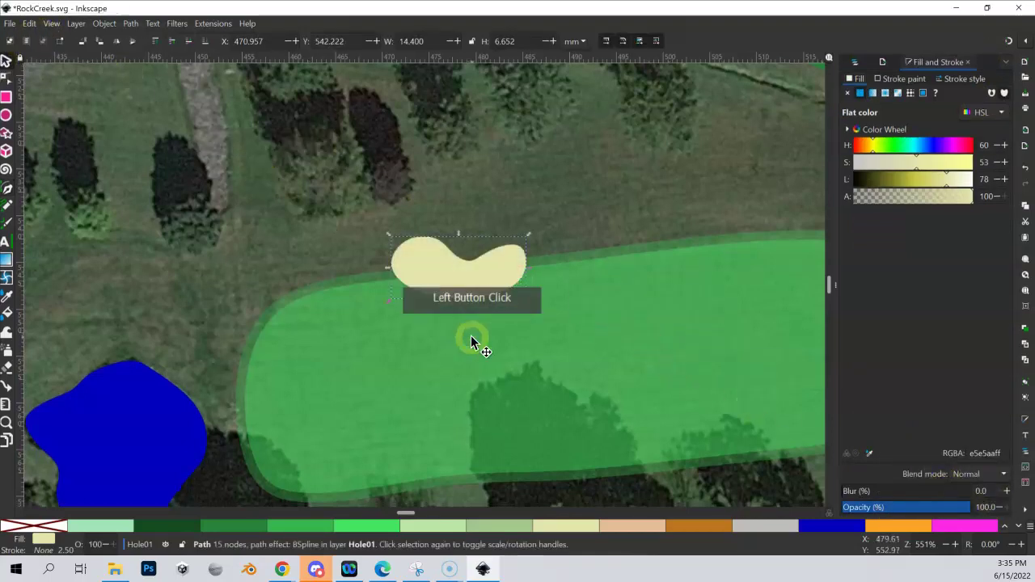
pyautogui.click(433, 376)
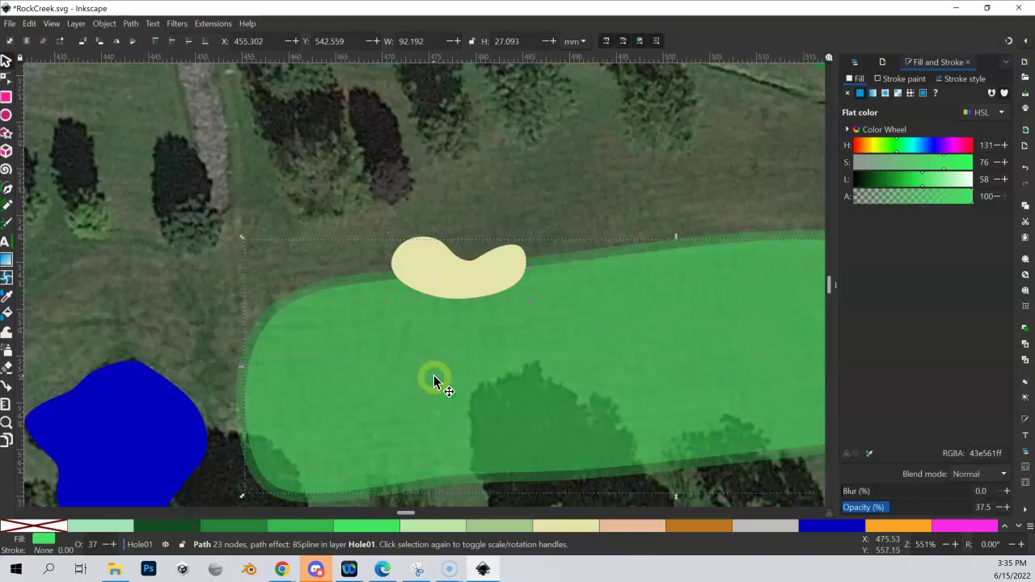
pyautogui.press('shift')
pyautogui.keyDown('shift'); pyautogui.click(323, 282); pyautogui.keyUp('shift')
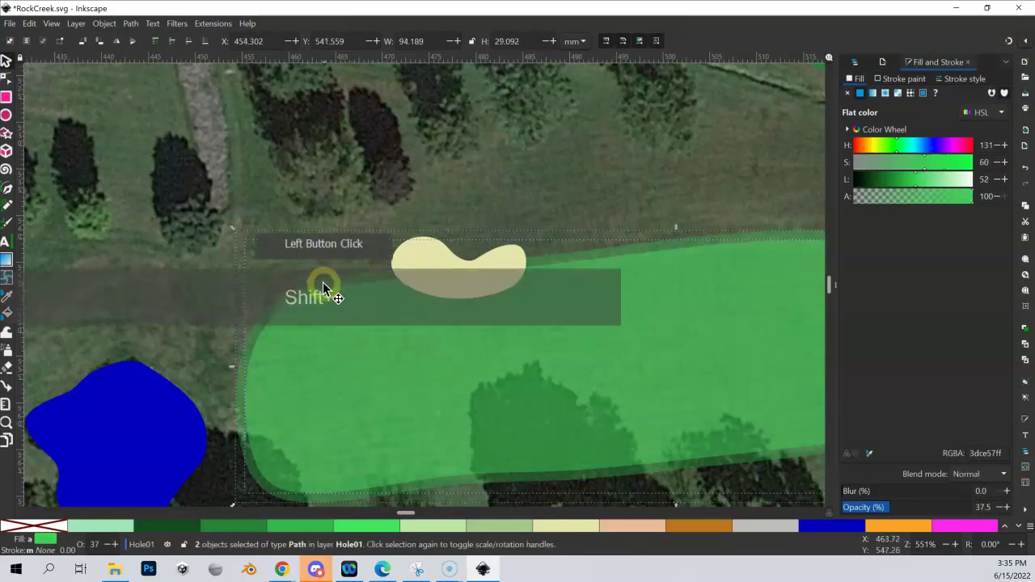
pyautogui.moveTo(888, 507); pyautogui.dragTo(996, 498)
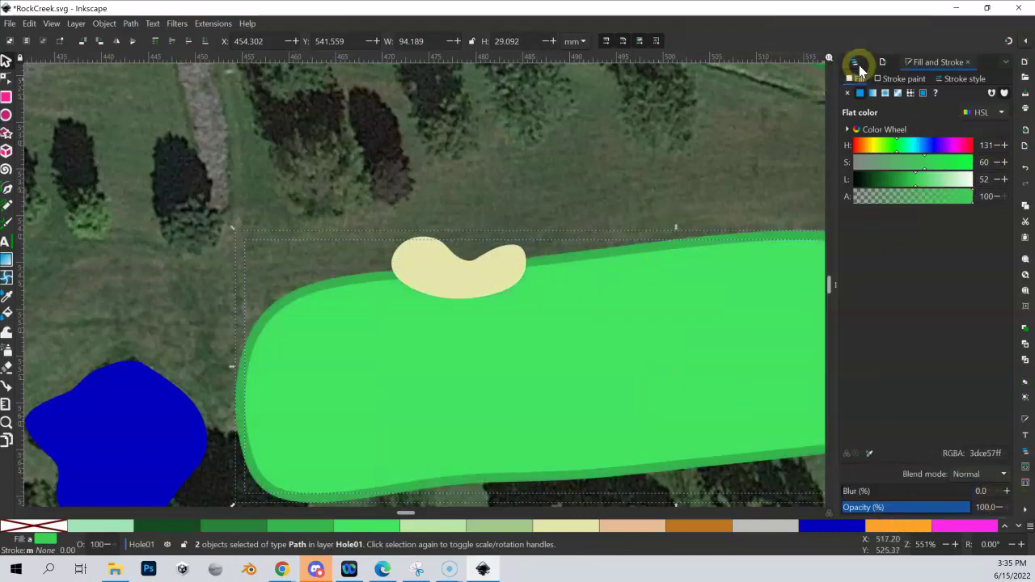
# Step: Select all Hole01 objects, including bunker path5773, and set them to full opacity
pyautogui.click(855, 62)
pyautogui.click(898, 120)
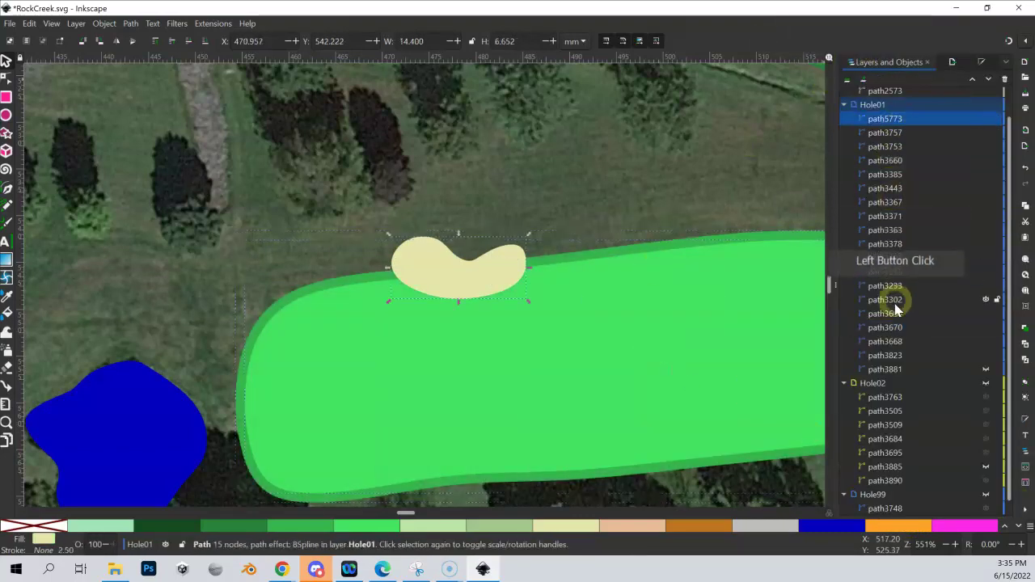
pyautogui.keyDown('shift'); pyautogui.click(886, 369); pyautogui.keyUp('shift')
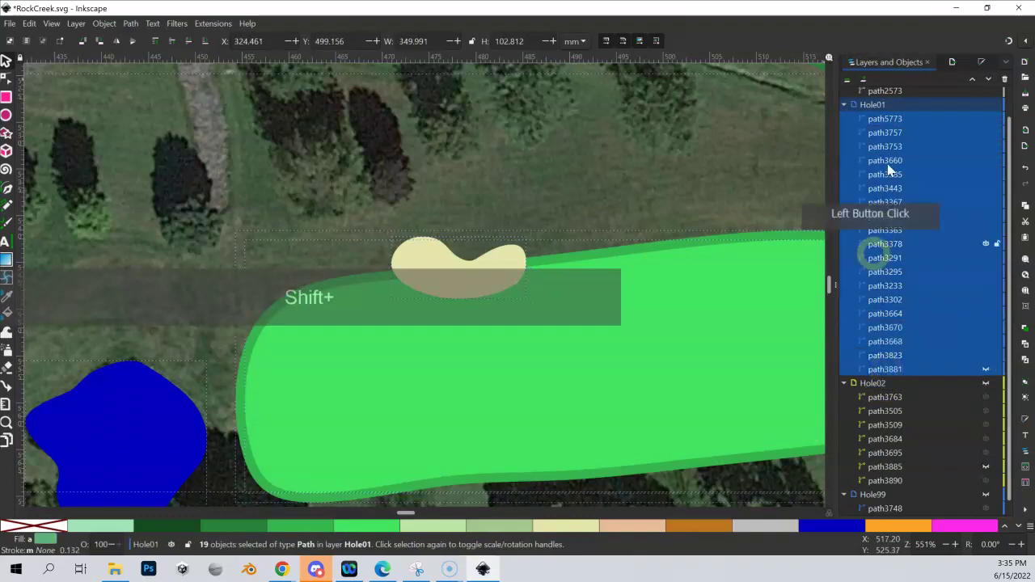
pyautogui.click(981, 65)
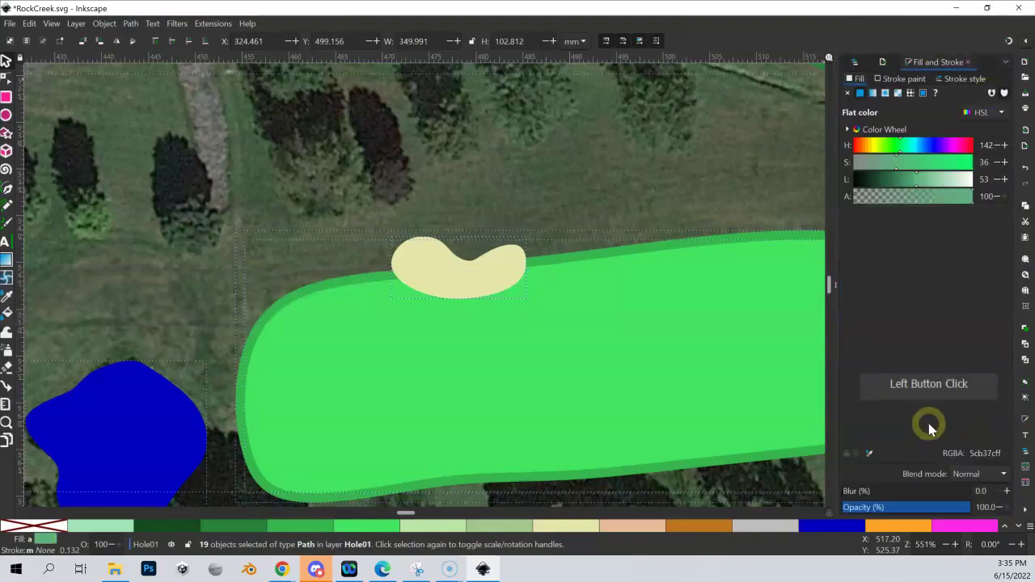
pyautogui.moveTo(954, 504)
pyautogui.mouseDown()
pyautogui.moveTo(900, 507)
pyautogui.moveTo(1021, 504)
pyautogui.mouseUp()
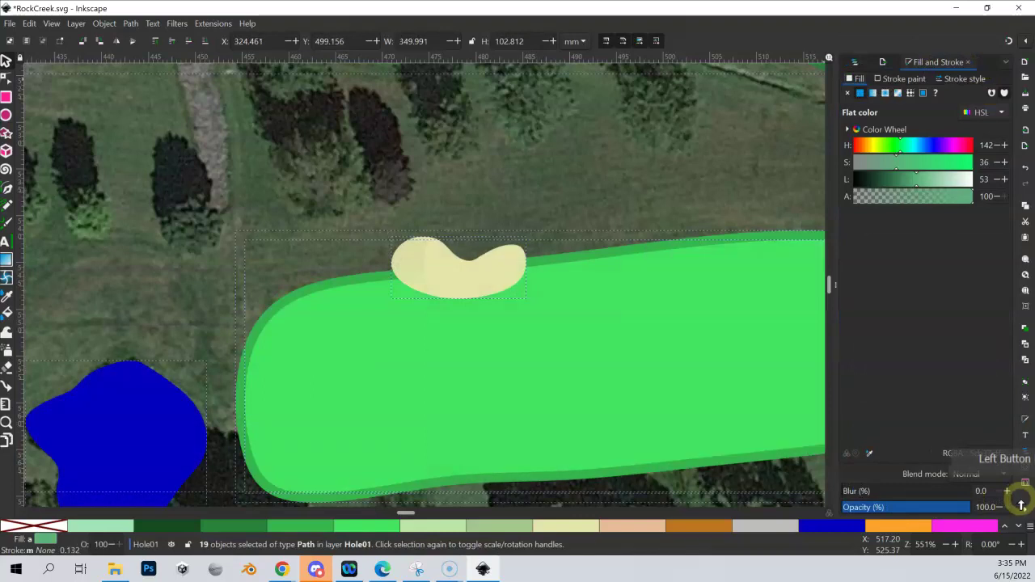
# Step: Zoom out and scroll the view over to the bare satellite imagery around hole 2
pyautogui.press('-')
pyautogui.press('-')
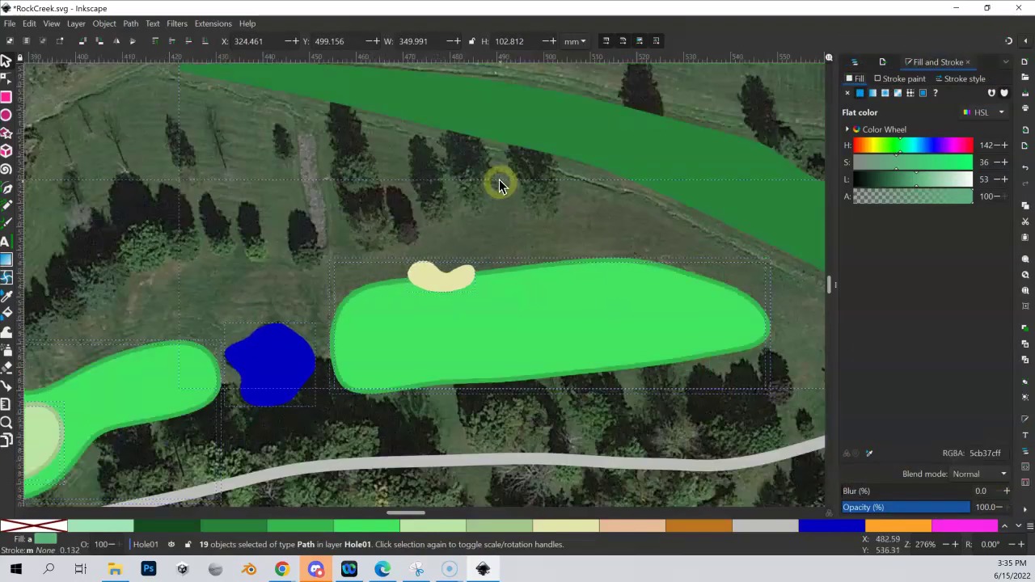
pyautogui.scroll(-1, 307, 213)
pyautogui.hscroll(-2, 437, 220)
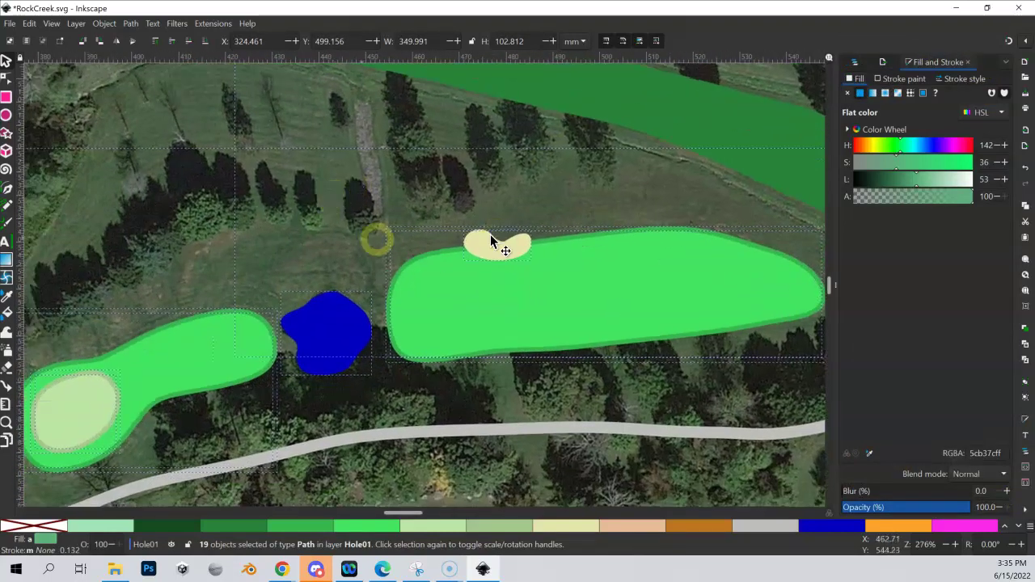
pyautogui.hscroll(-9, 469, 233)
pyautogui.scroll(-1, 448, 224)
pyautogui.scroll(-2, 339, 268)
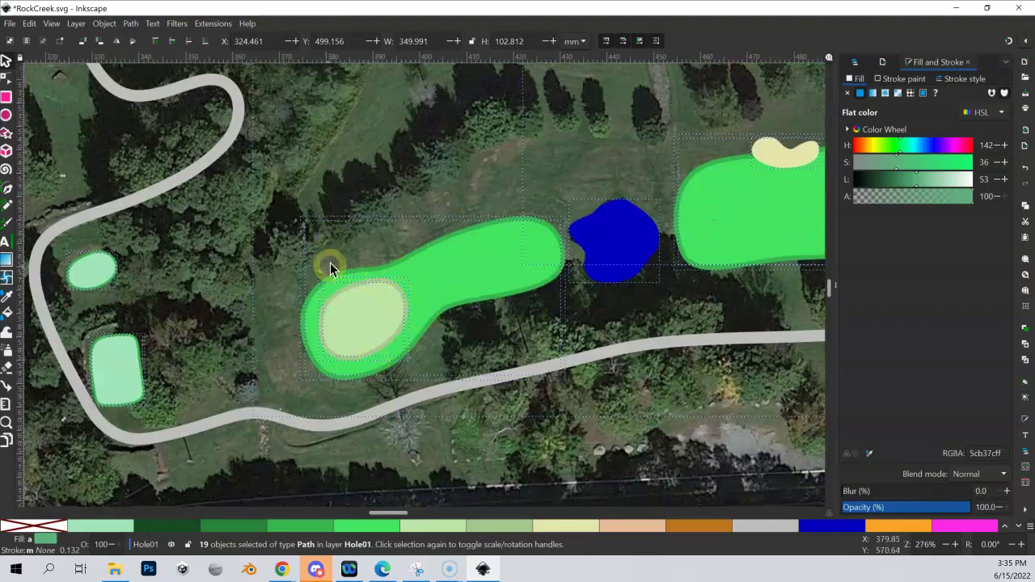
pyautogui.scroll(6, 278, 212)
pyautogui.hscroll(-7, 342, 283)
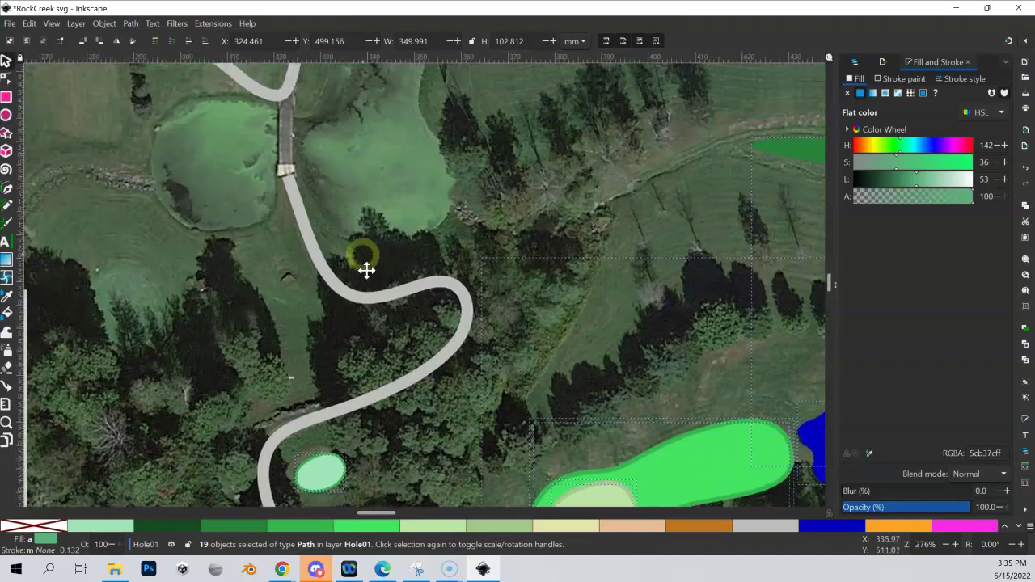
pyautogui.scroll(8, 366, 271)
pyautogui.hscroll(-2, 392, 407)
pyautogui.scroll(2, 356, 227)
pyautogui.scroll(-1, 485, 178)
pyautogui.hscroll(-1, 566, 146)
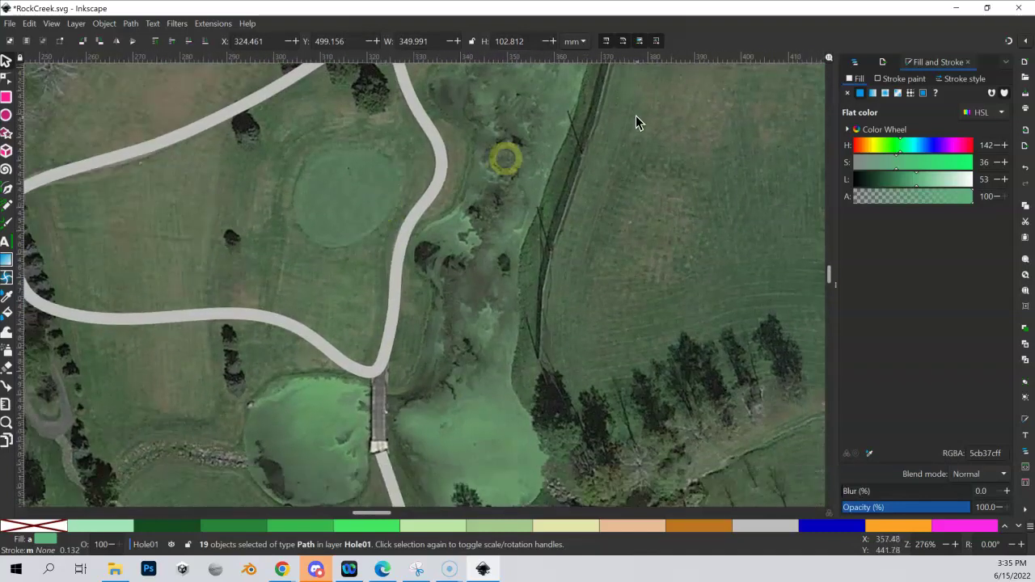
# Step: Unhide the Hole02 layer and set its opacity to 51.5%
pyautogui.click(856, 63)
pyautogui.click(950, 341)
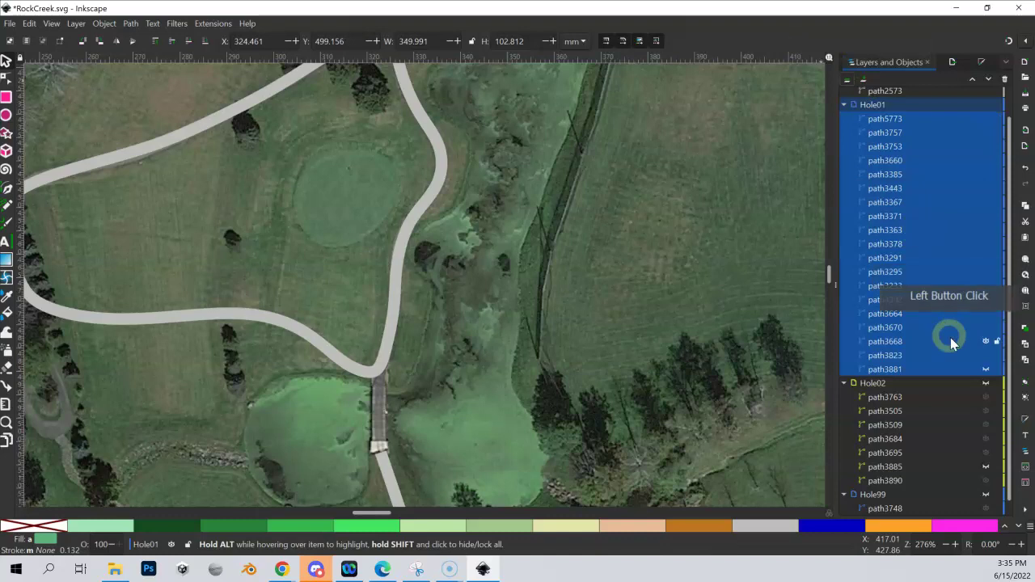
pyautogui.click(987, 385)
pyautogui.click(330, 143)
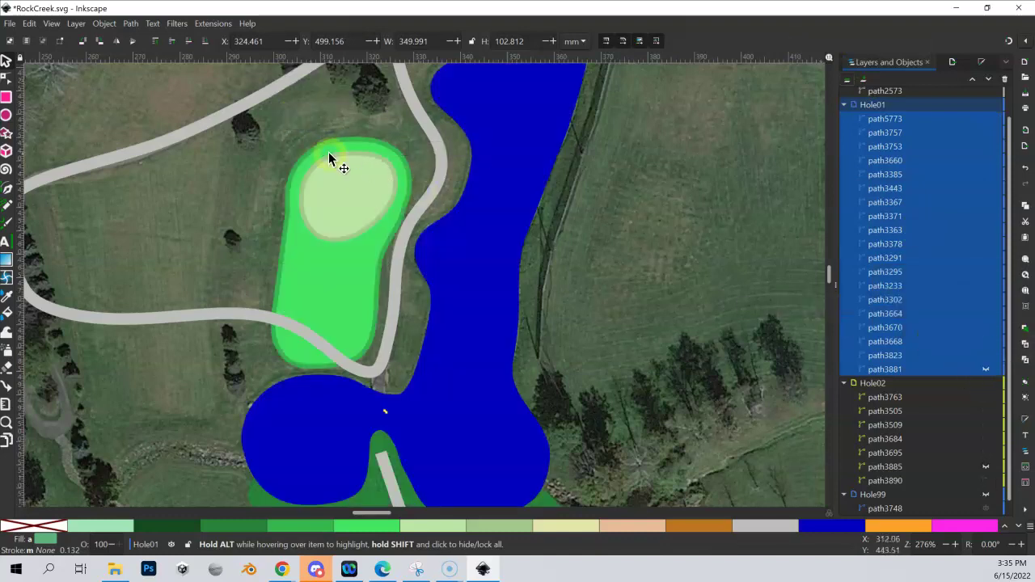
pyautogui.click(873, 383)
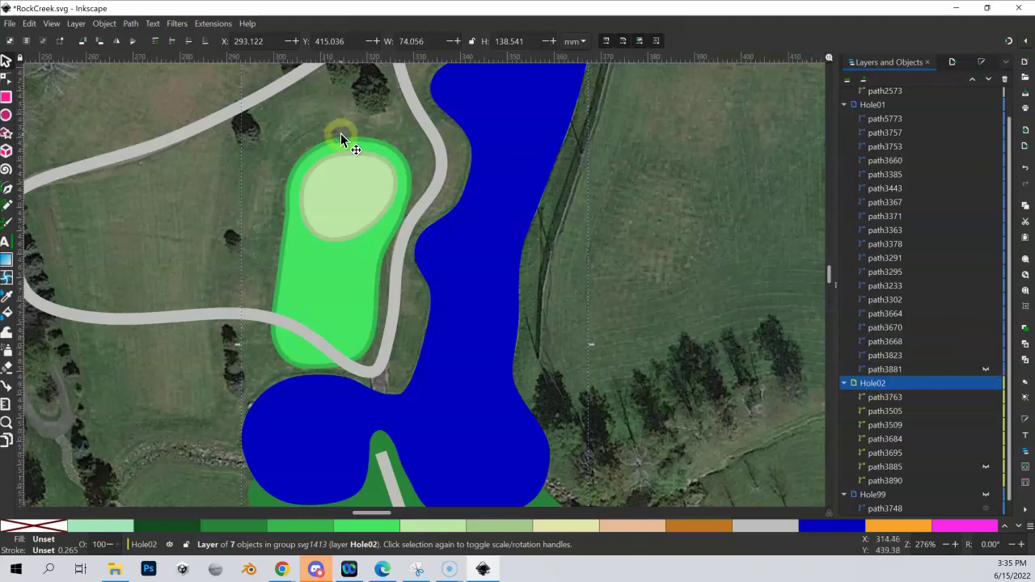
pyautogui.click(8, 198)
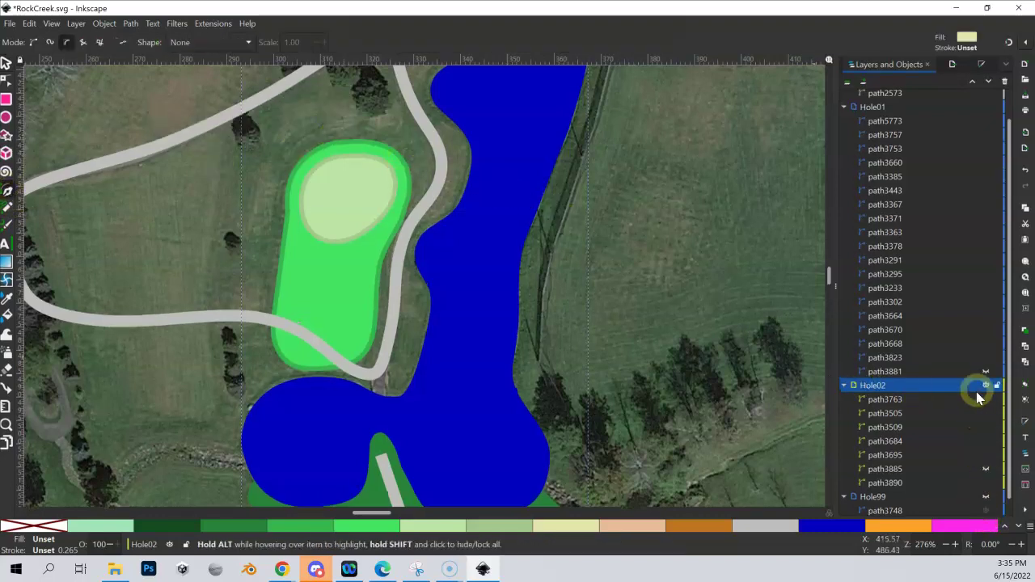
pyautogui.click(977, 66)
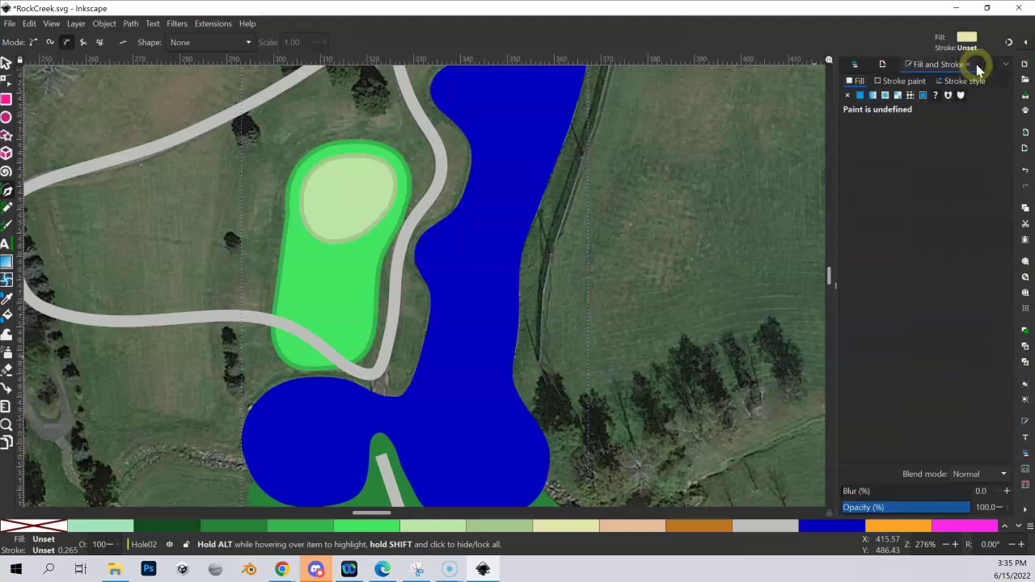
pyautogui.moveTo(965, 506); pyautogui.dragTo(907, 507)
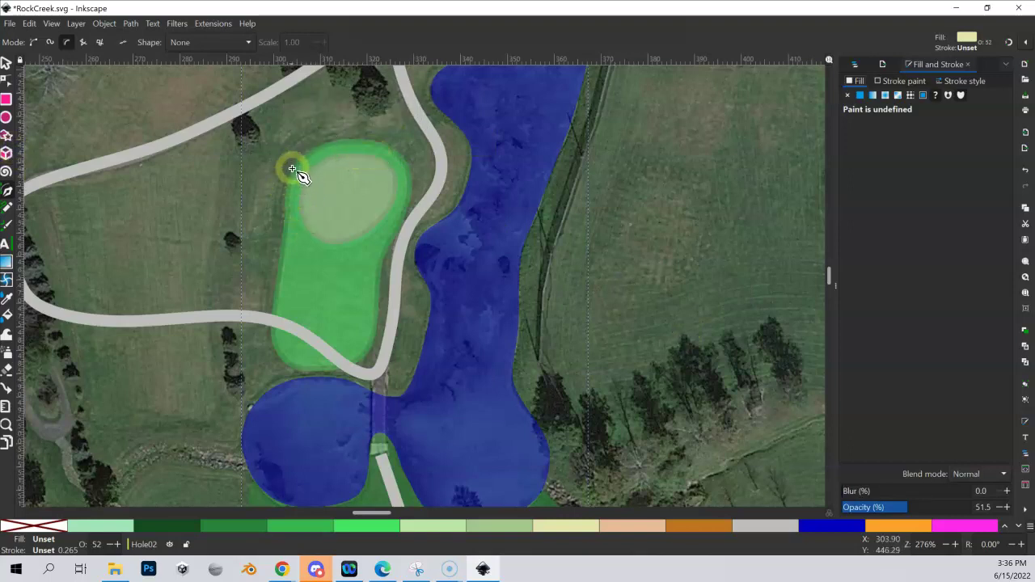
# Step: Zoom in and draw a closed pale sand (e5e5aa) bunker along hole 2 green's left edge
pyautogui.press('+')
pyautogui.press('+')
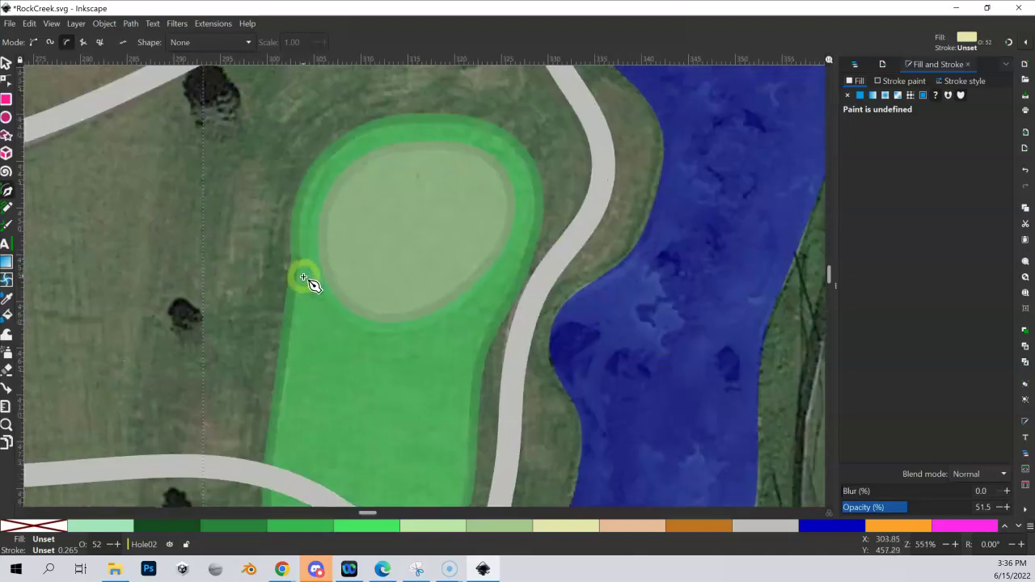
pyautogui.click(304, 278)
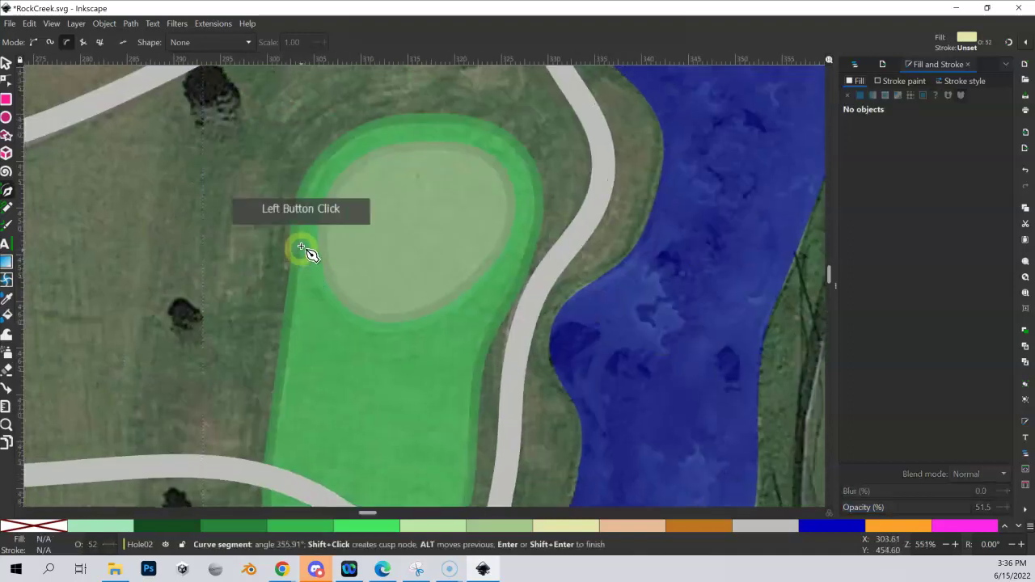
pyautogui.click(329, 154)
pyautogui.click(308, 132)
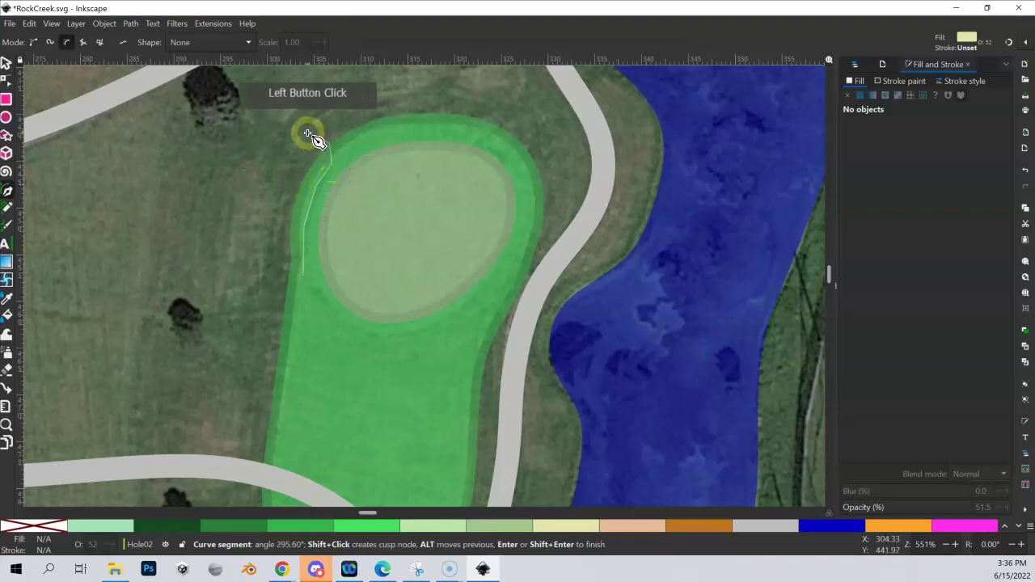
pyautogui.click(251, 167)
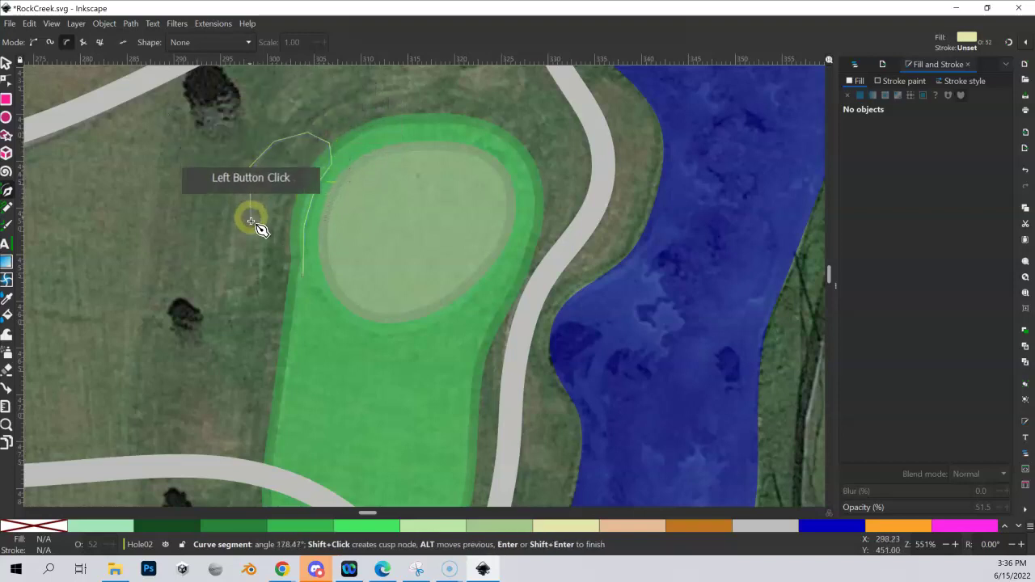
pyautogui.click(251, 222)
pyautogui.click(229, 272)
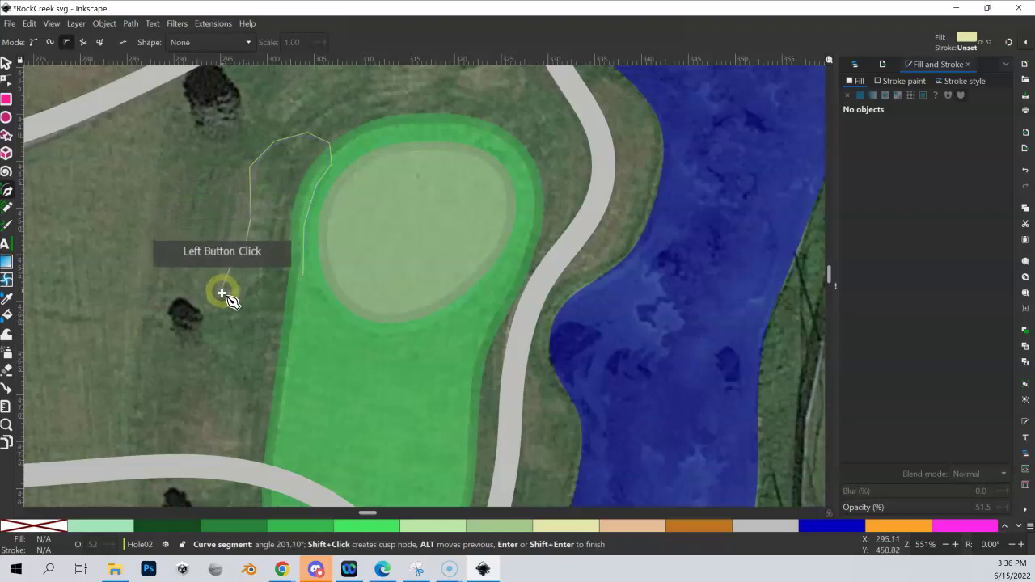
pyautogui.click(230, 316)
pyautogui.click(250, 338)
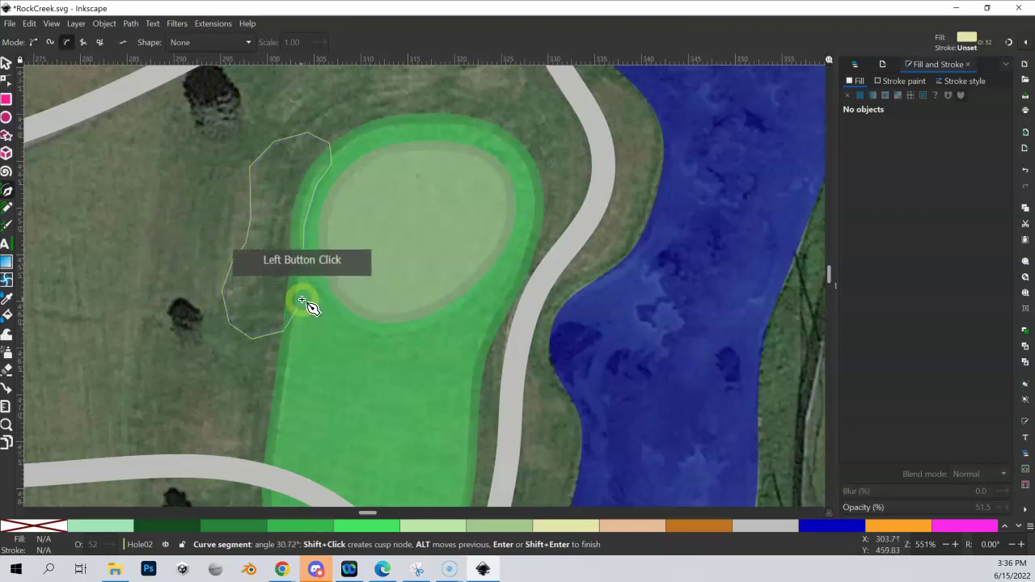
pyautogui.click(302, 296)
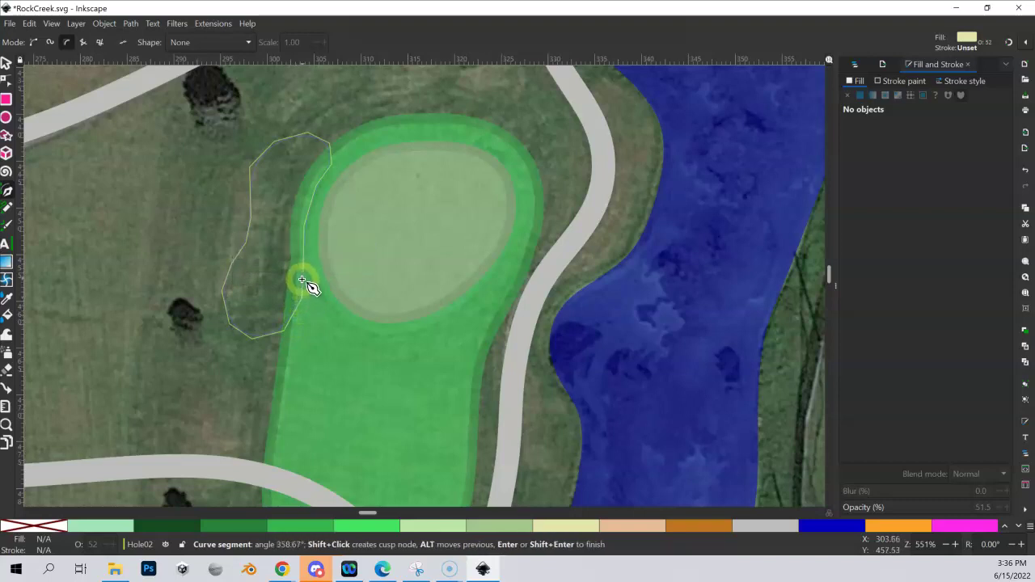
pyautogui.click(302, 278)
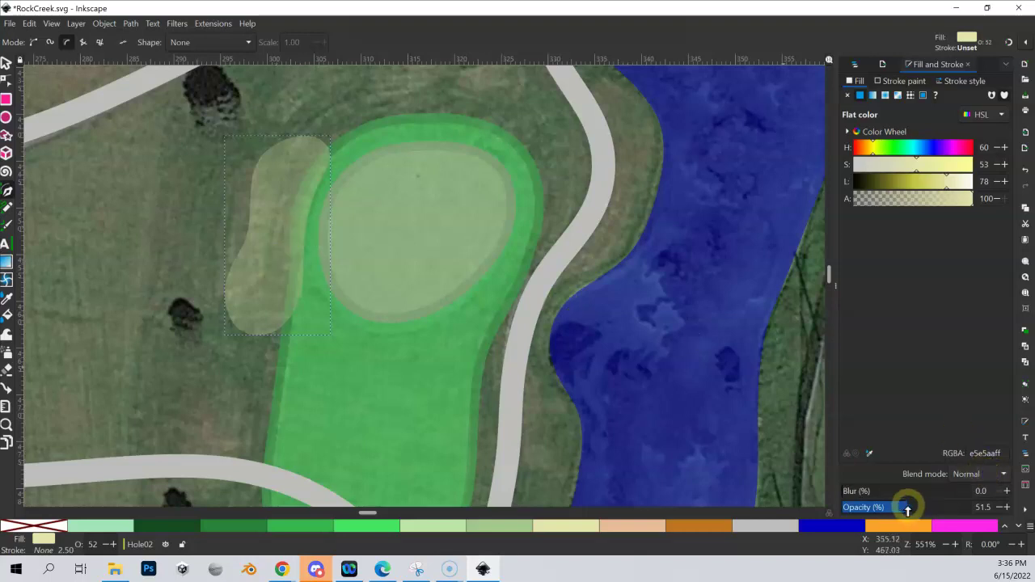
# Step: Raise the new sand bunker and the whole Hole02 layer to 100% opacity
pyautogui.moveTo(907, 507); pyautogui.dragTo(1003, 505)
pyautogui.click(282, 178)
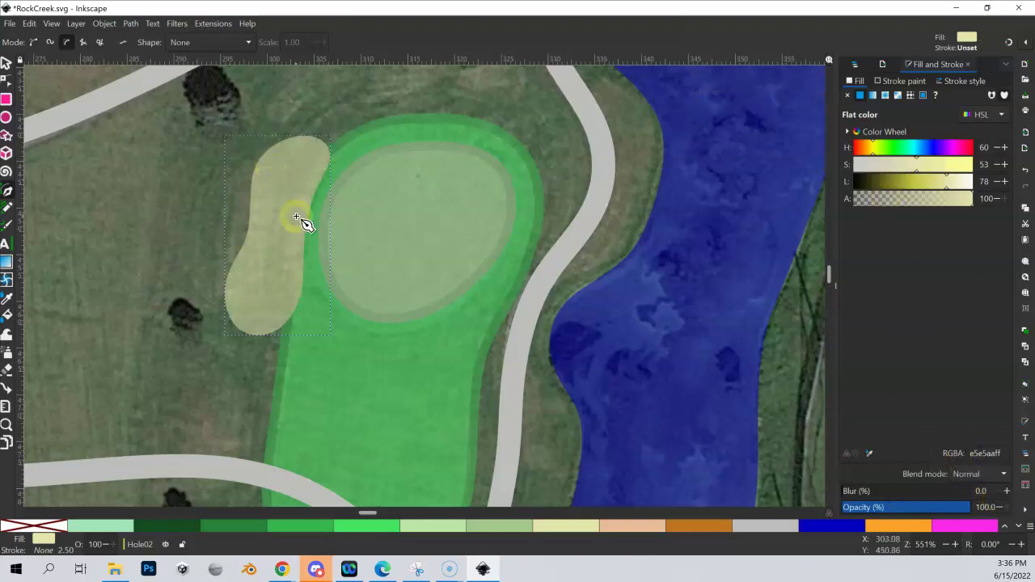
pyautogui.click(856, 63)
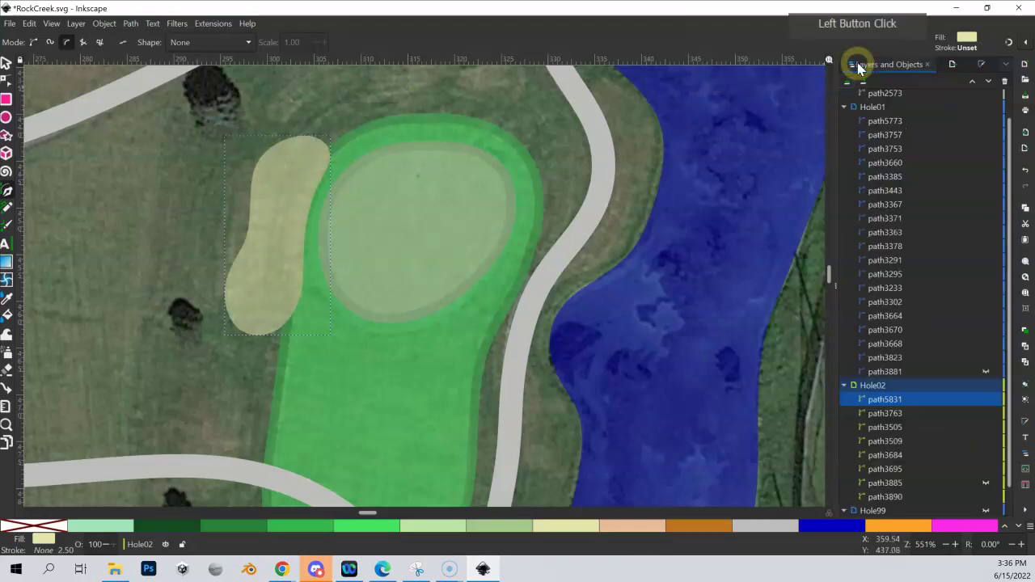
pyautogui.click(956, 386)
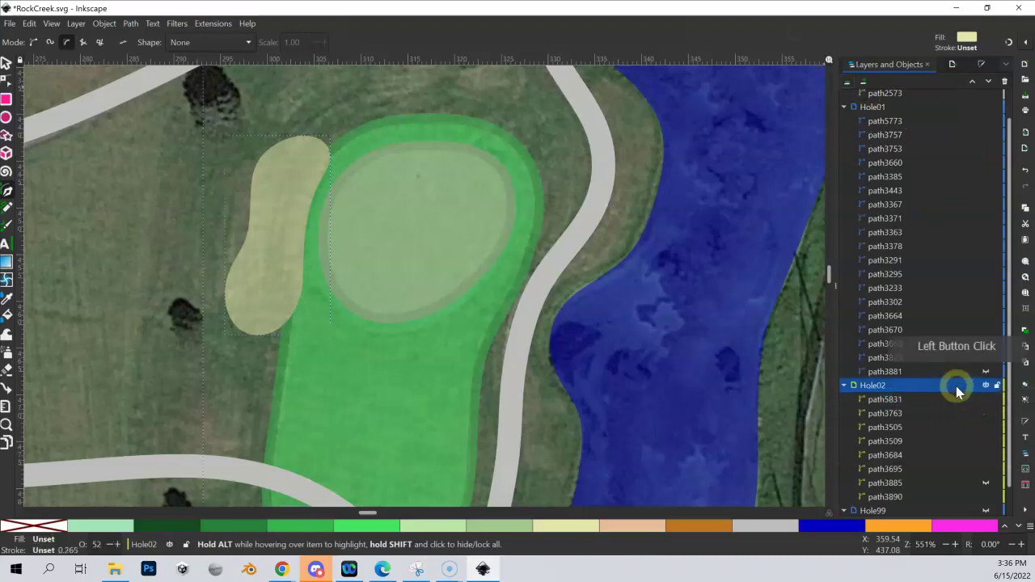
pyautogui.click(978, 68)
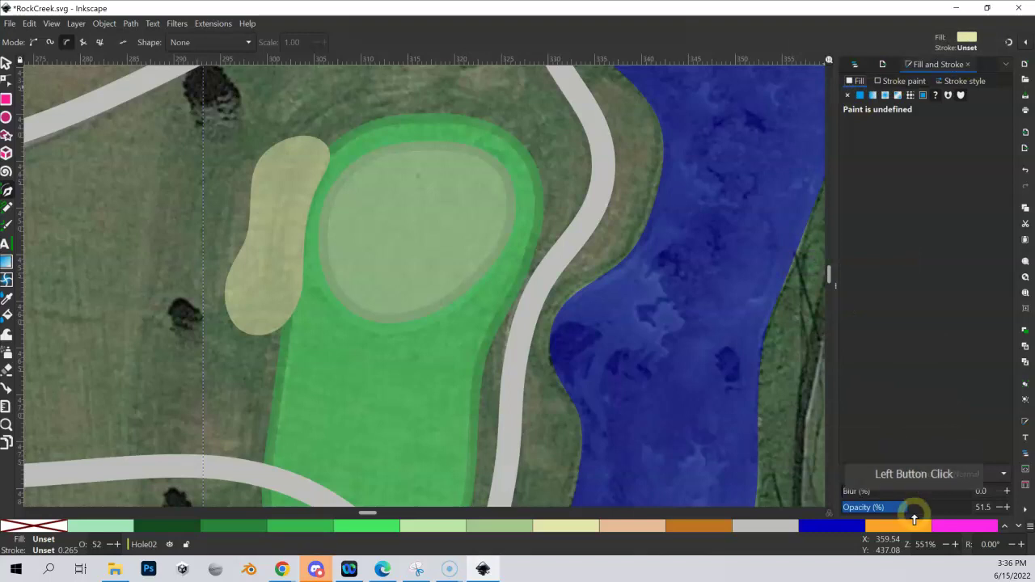
pyautogui.moveTo(900, 507)
pyautogui.mouseDown()
pyautogui.moveTo(954, 497)
pyautogui.moveTo(994, 506)
pyautogui.mouseUp()
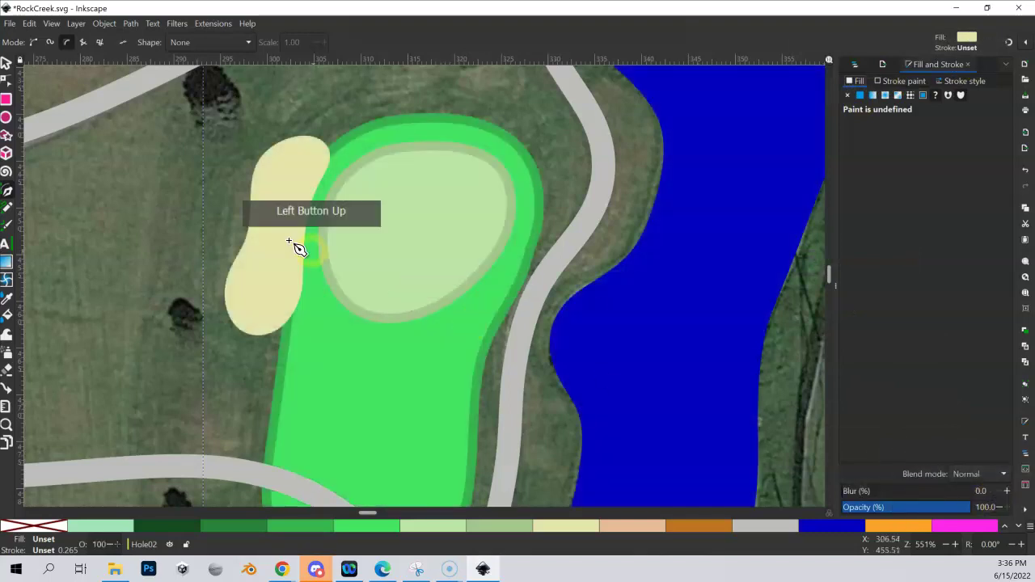
pyautogui.press('-')
pyautogui.press('-')
pyautogui.press('-')
# Step: Unhide the Hole99 layer so its dark-green area shows behind both holes
pyautogui.scroll(-2, 296, 247)
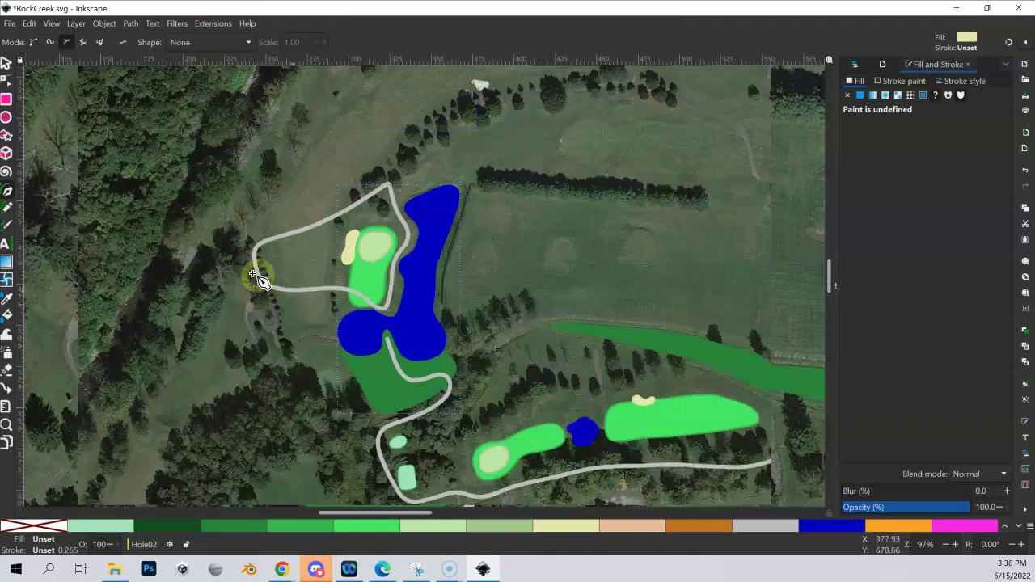
pyautogui.moveTo(253, 273); pyautogui.dragTo(198, 264)
pyautogui.hscroll(1, 314, 267)
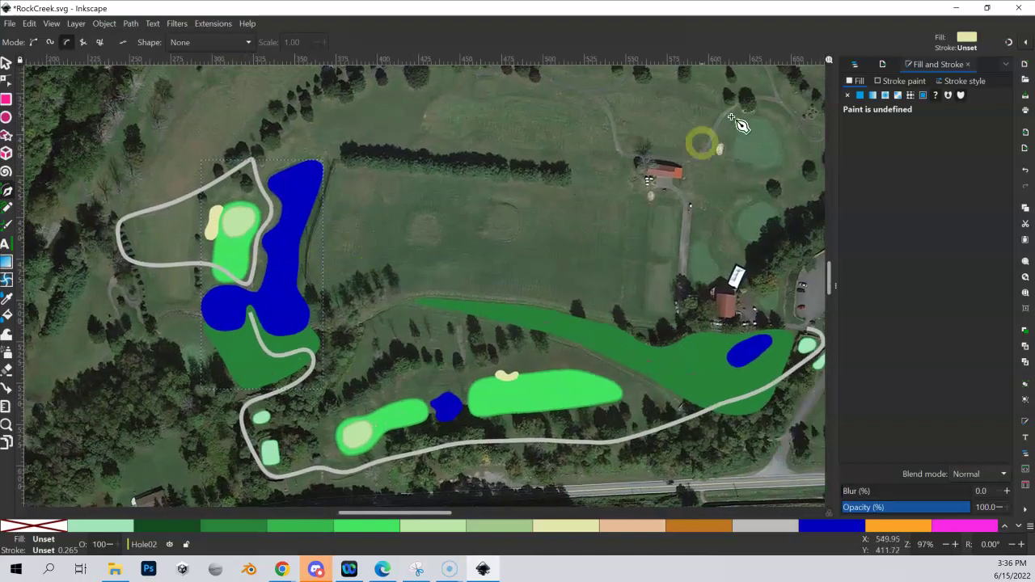
pyautogui.click(854, 63)
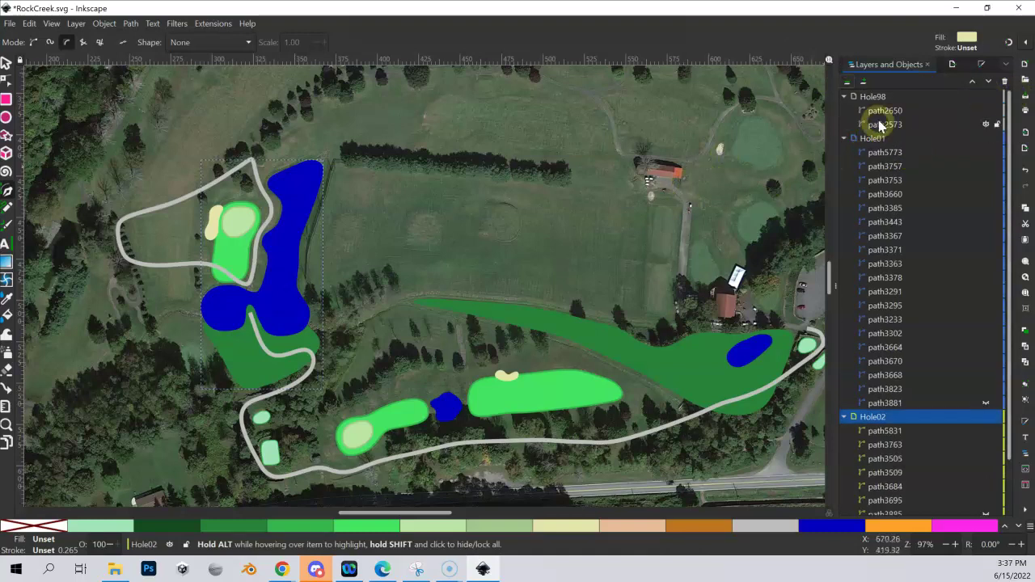
pyautogui.scroll(-2, 927, 418)
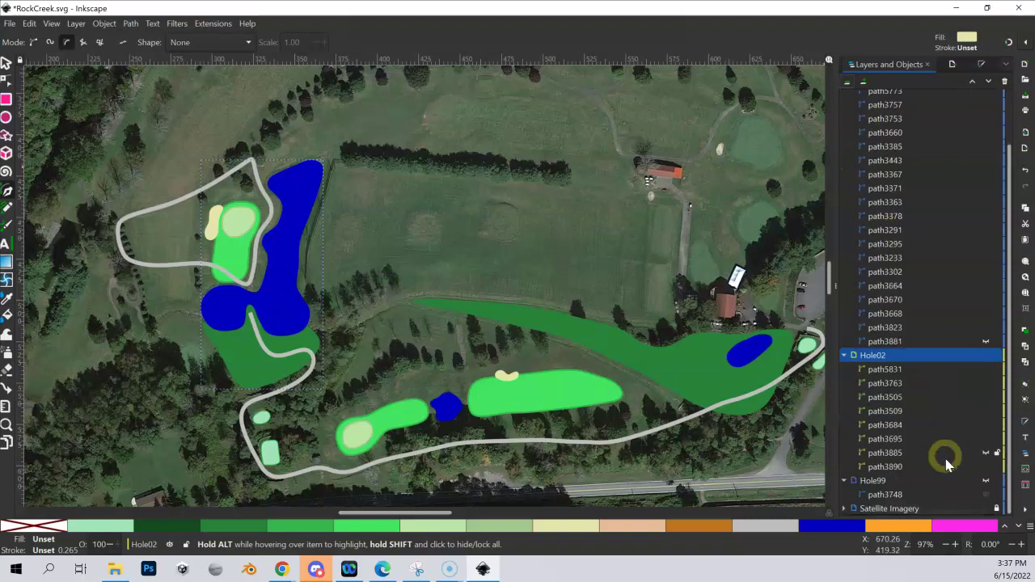
pyautogui.click(984, 480)
pyautogui.click(268, 283)
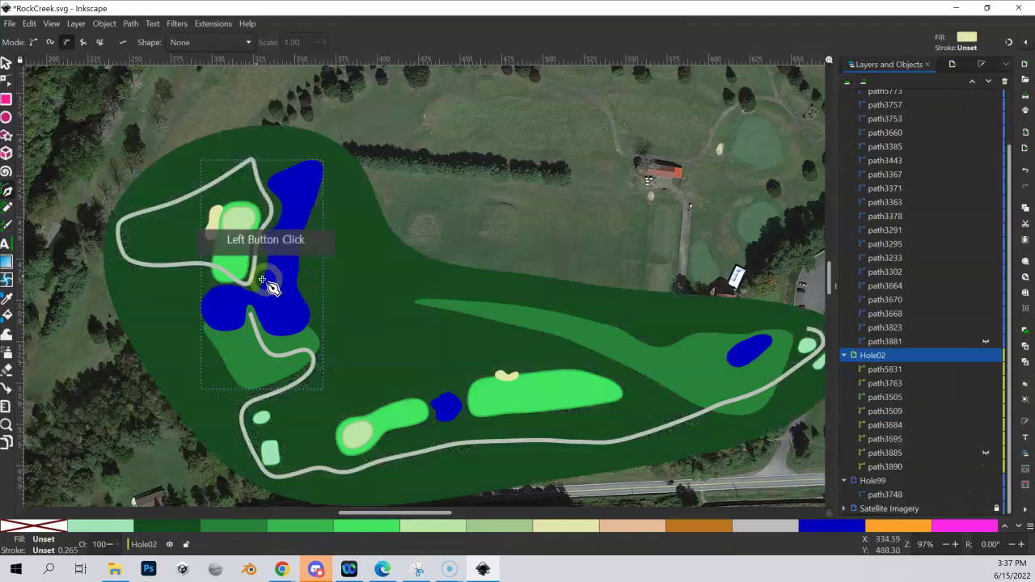